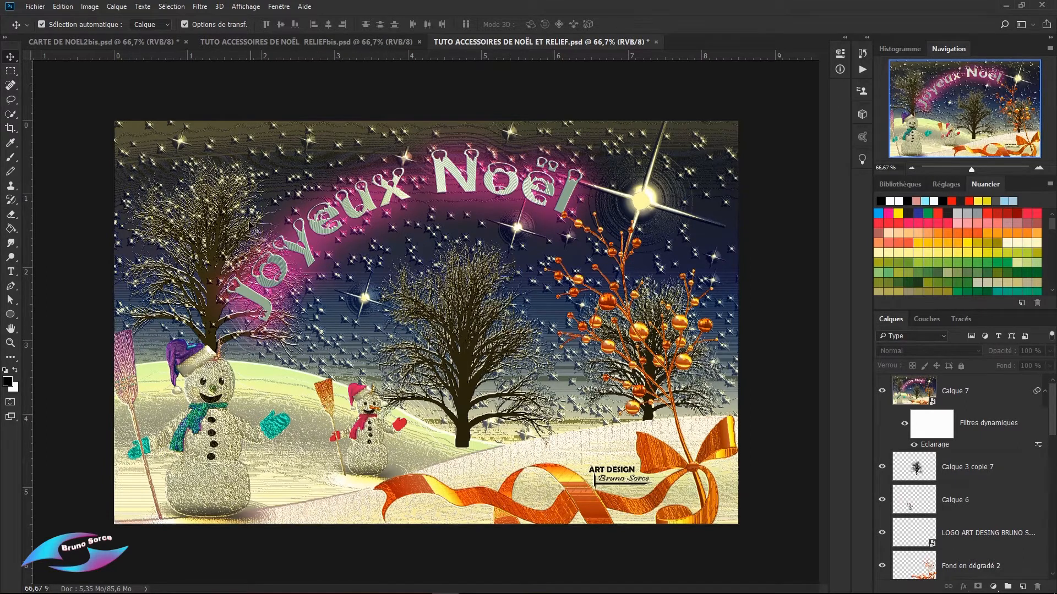
Step: Select the Calque 7 layer and look up the Eclairage filter among the Rendu filters without applying it
left_click(331, 137)
left_click(200, 7)
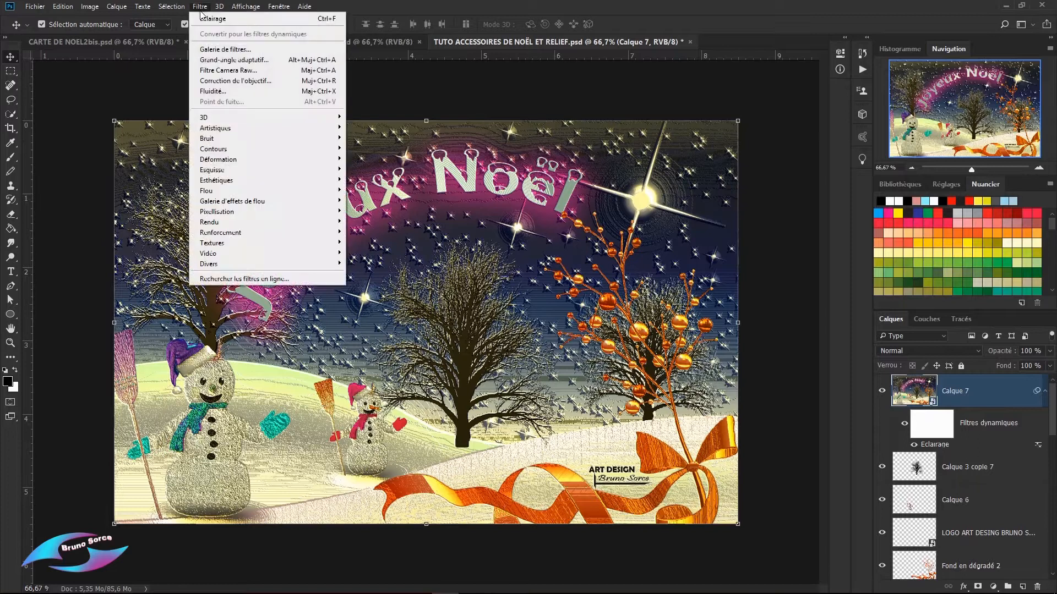
mouse_move(217, 222)
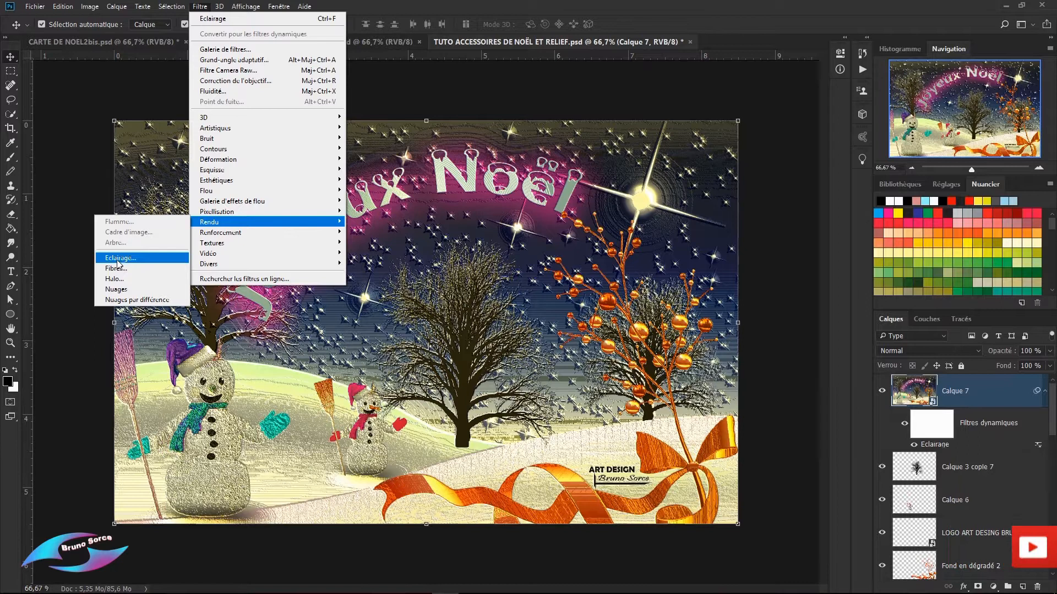
left_click(522, 84)
Step: View the two other open Christmas card documents and return to TUTO ACCESSOIRES DE NOËL ET RELIEF.psd
left_click(333, 44)
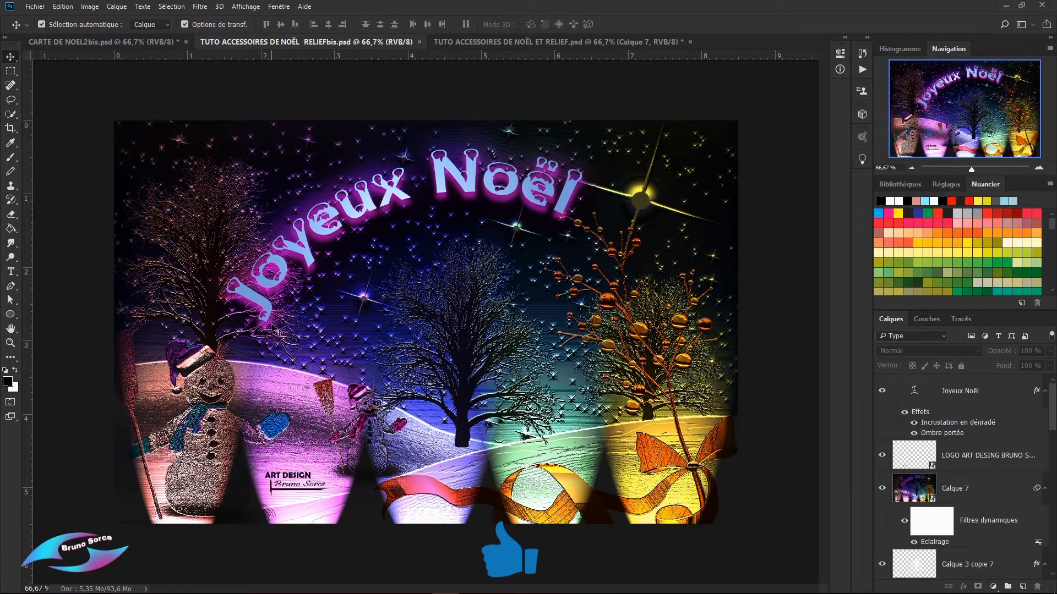
left_click(153, 43)
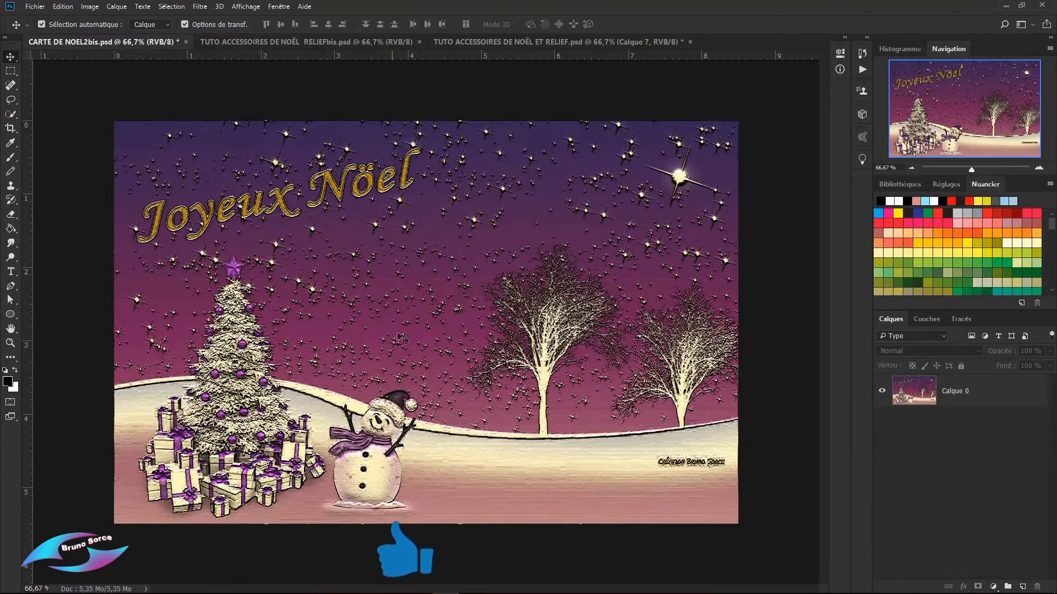
left_click(557, 42)
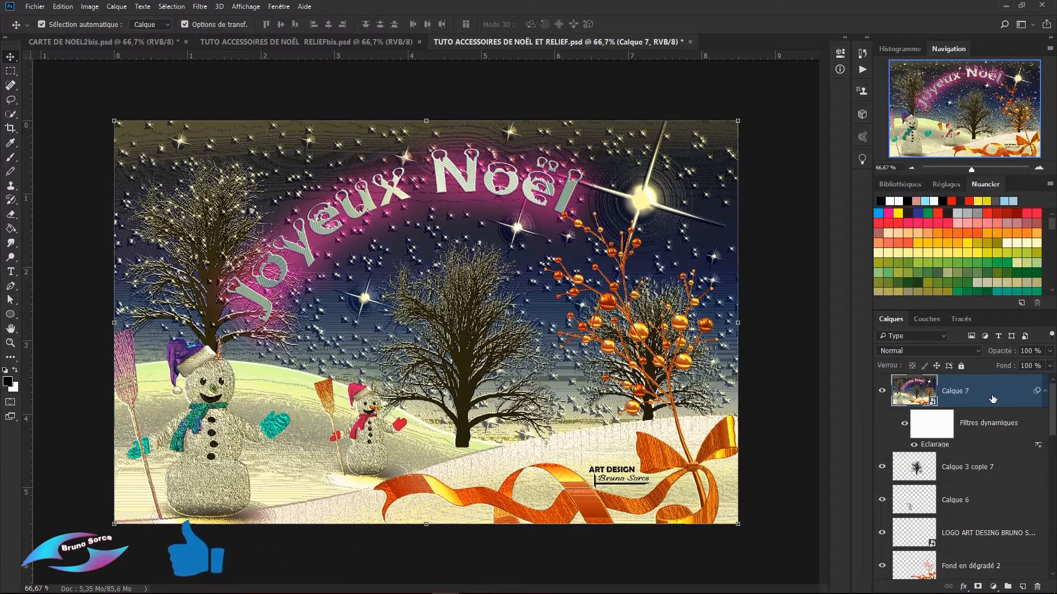
Step: Delete the filtered Calque 7 layer and stamp all visible layers into a new layer above Calque 3 copie 7
key("Delete")
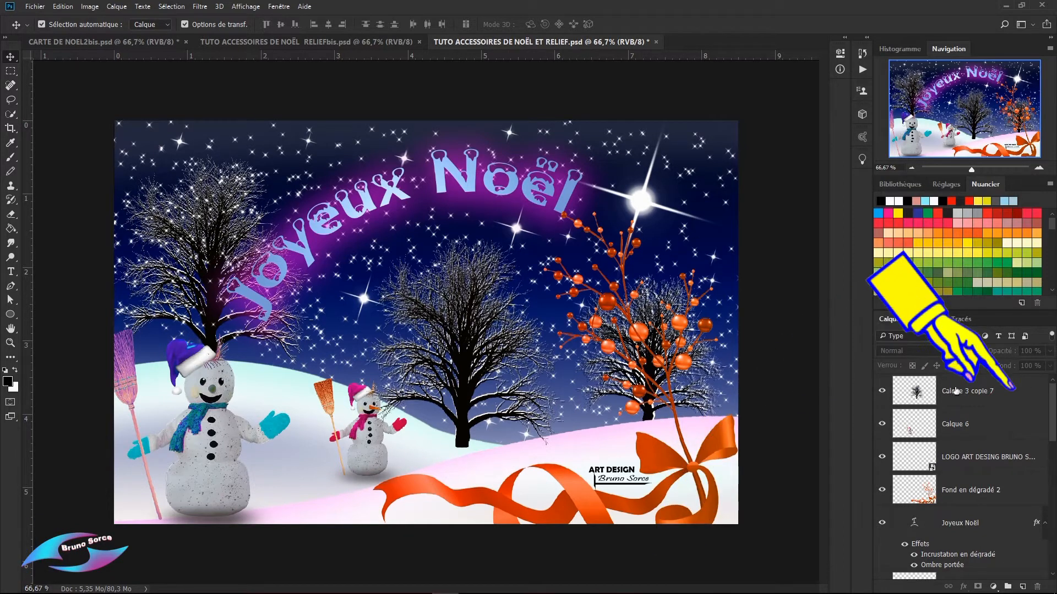
left_click(1015, 395)
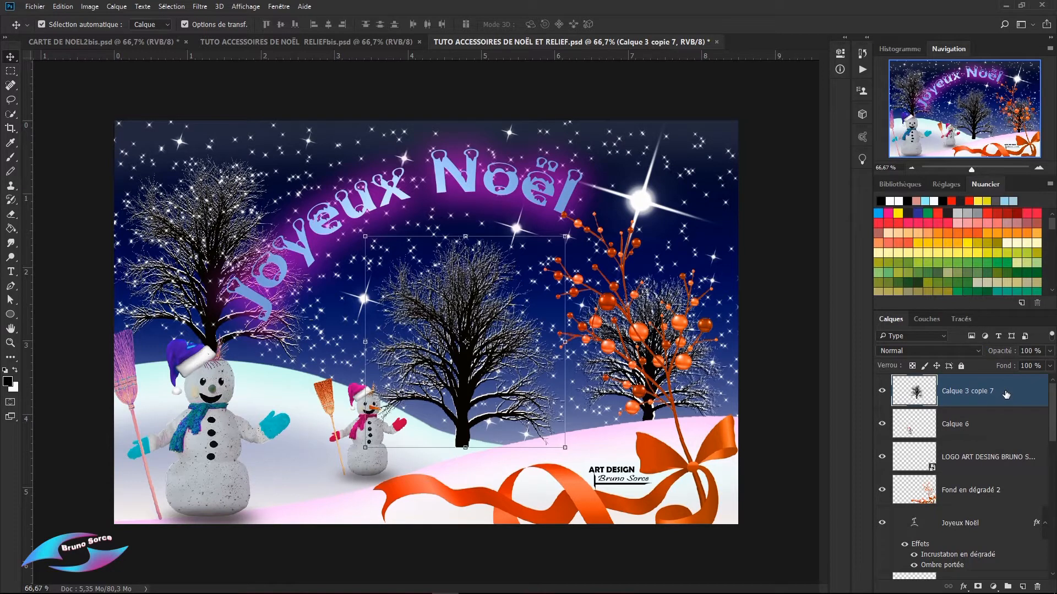
left_click(90, 7)
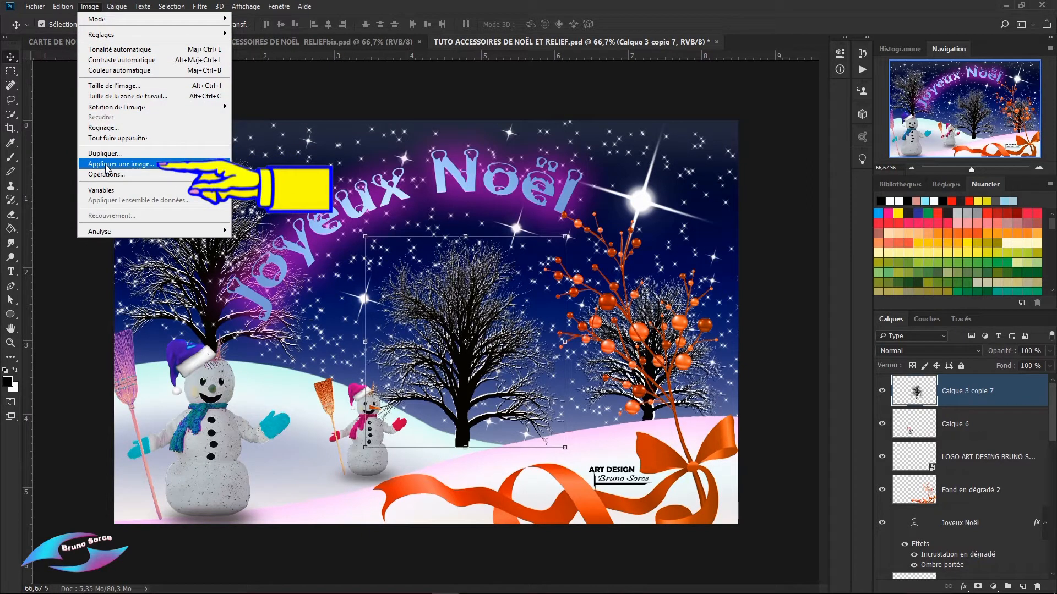
left_click(298, 94)
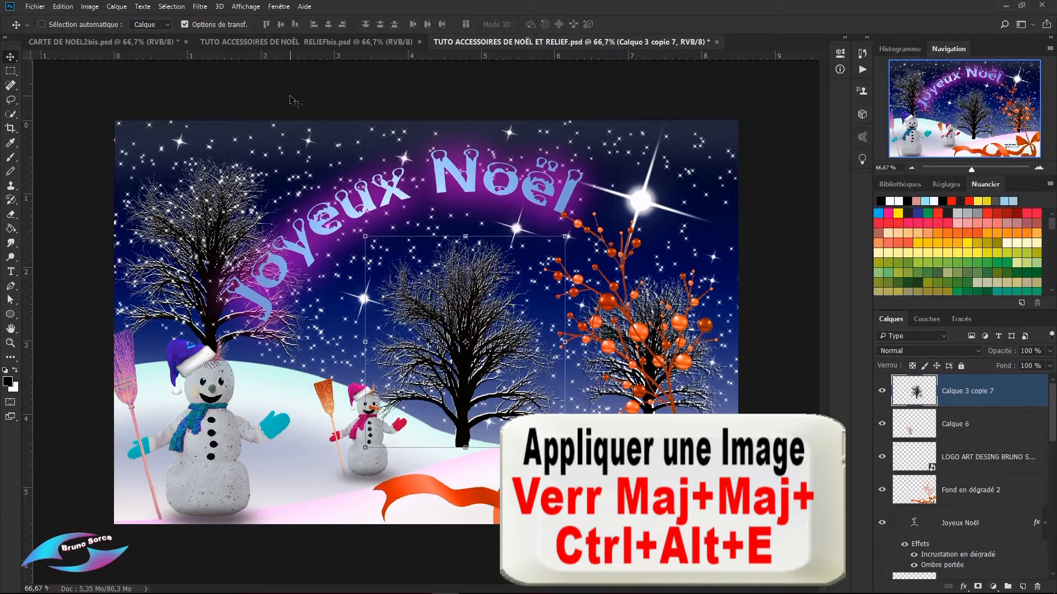
key("ctrl+shift+alt+e")
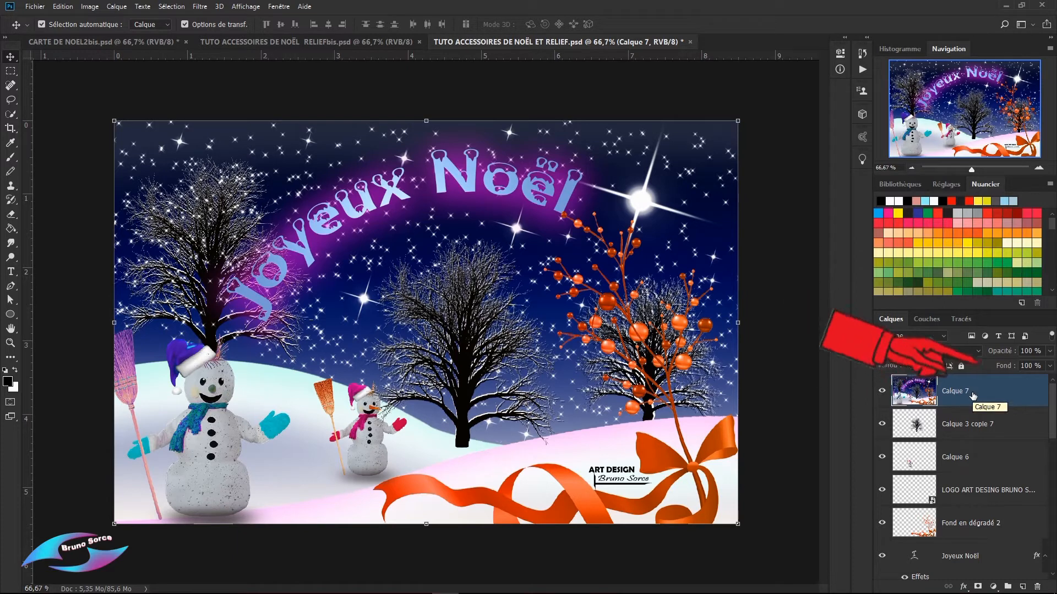
Step: Convert the stamped layer to a smart object and start the Eclairage rendering filter on it
left_click(1051, 322)
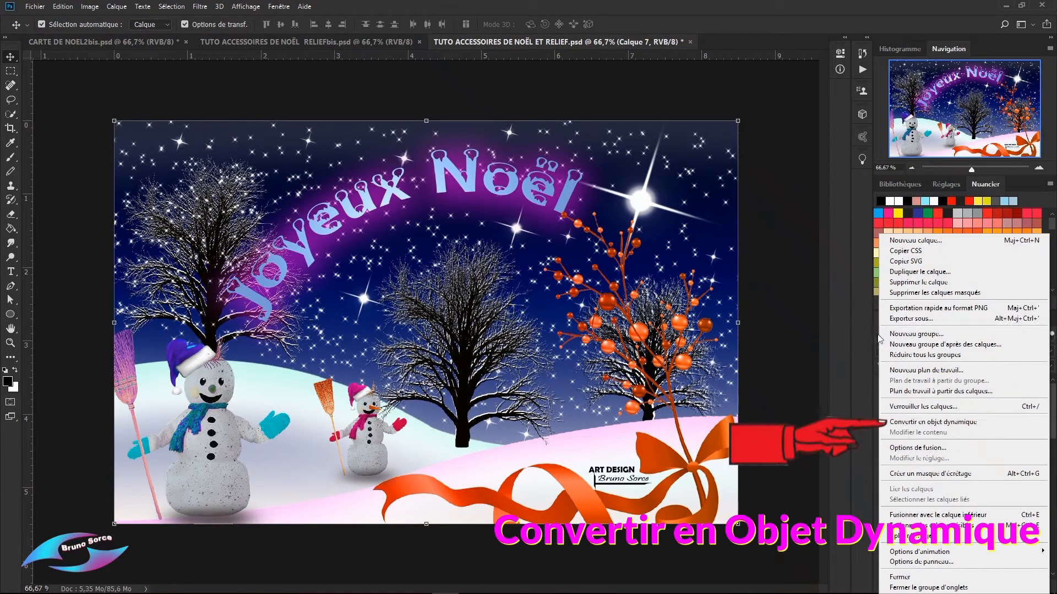
left_click(900, 424)
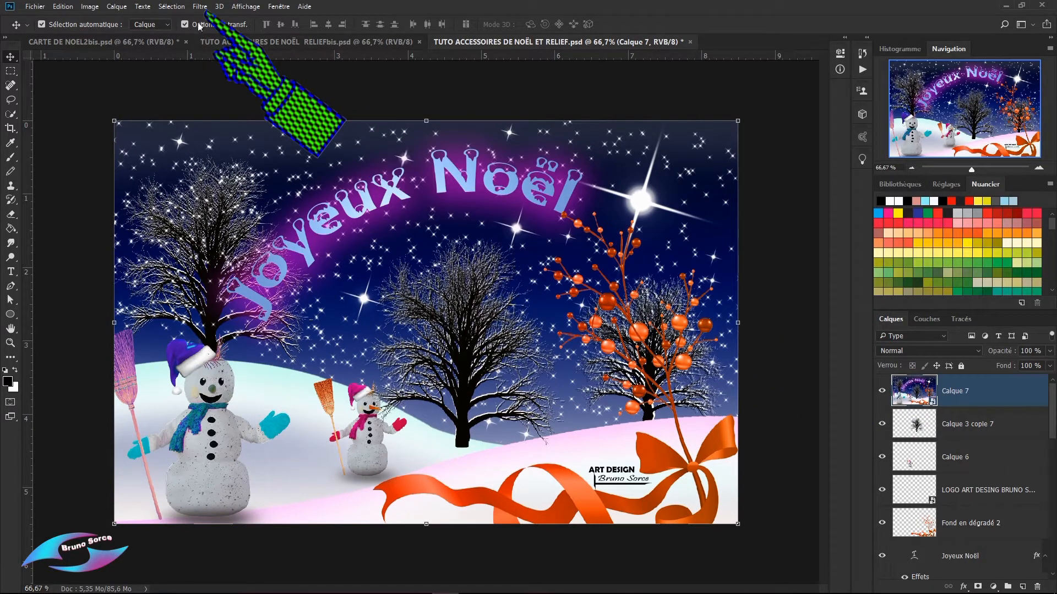
left_click(200, 7)
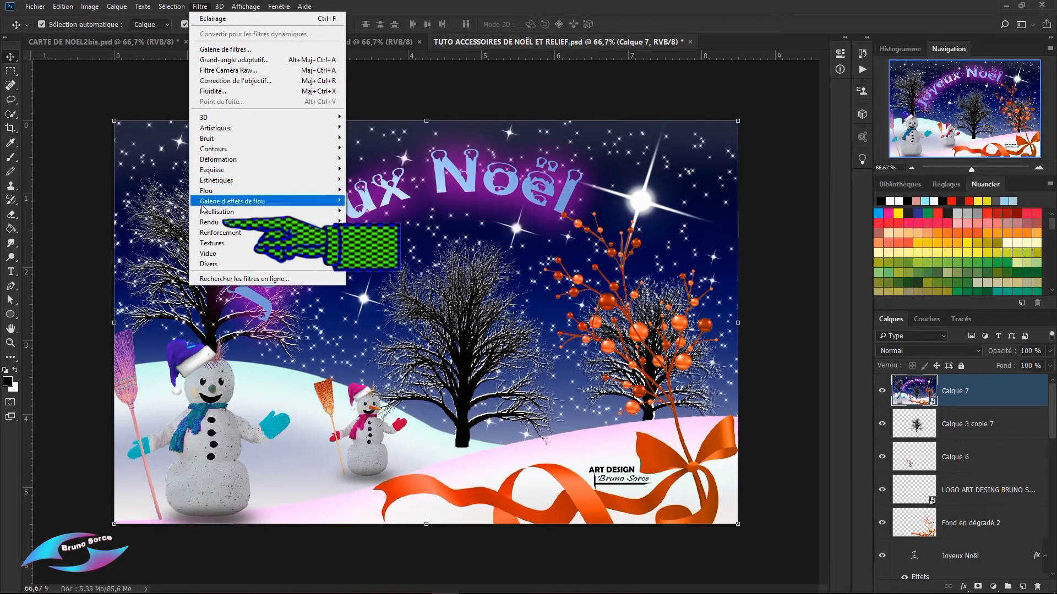
mouse_move(205, 226)
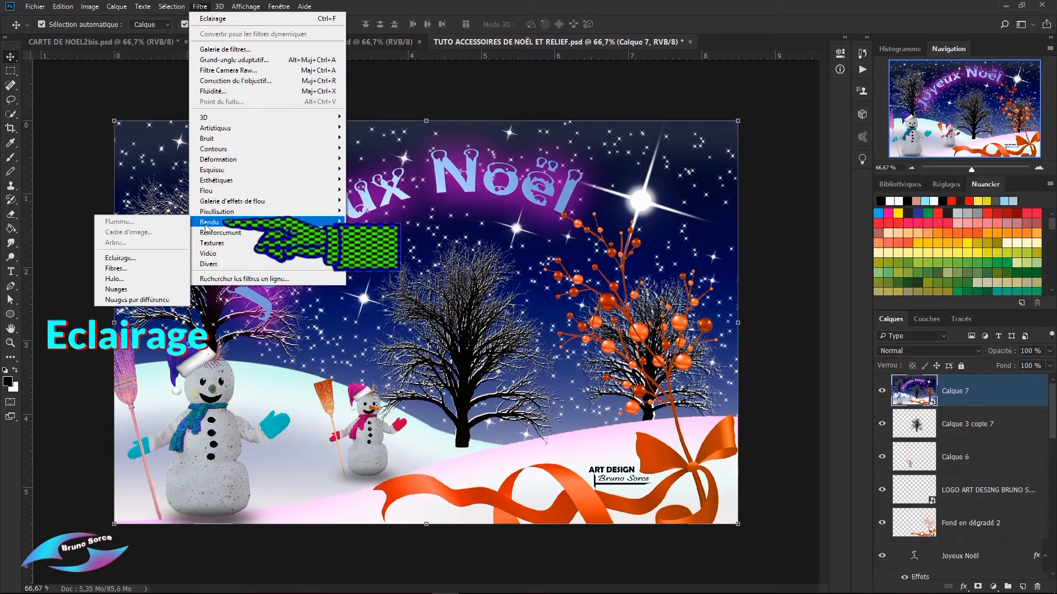
left_click(114, 261)
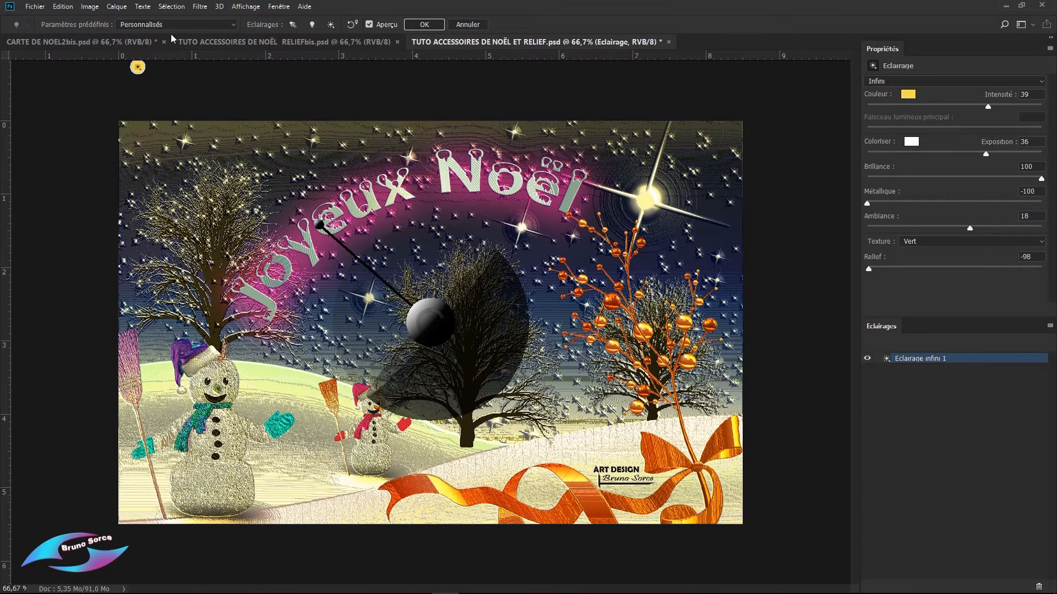
Step: Try the Phare montant lighting preset and replace it with the 5 sources plongeantes preset
left_click(233, 24)
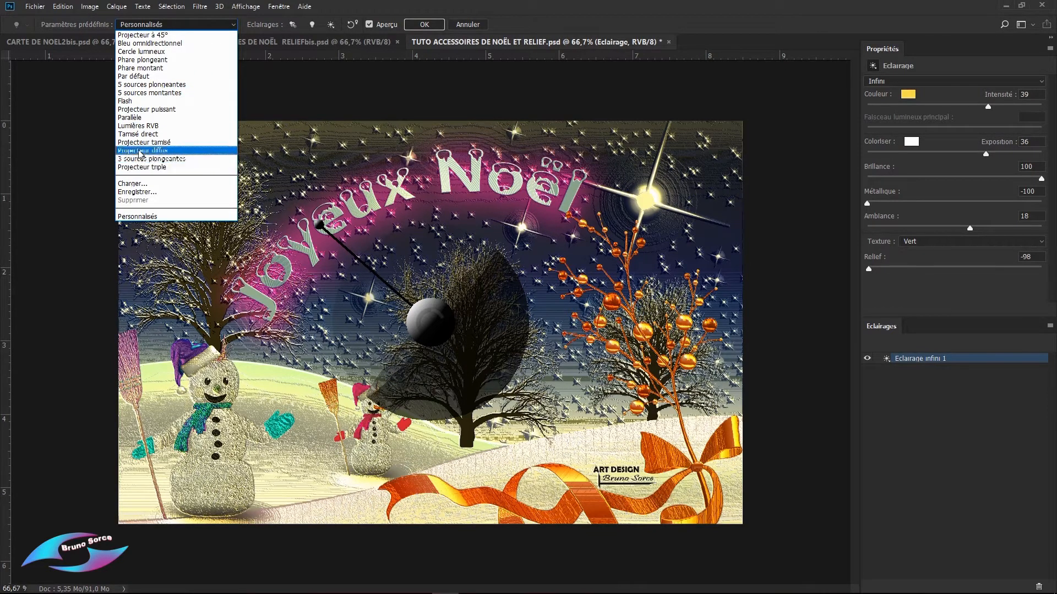
left_click(139, 69)
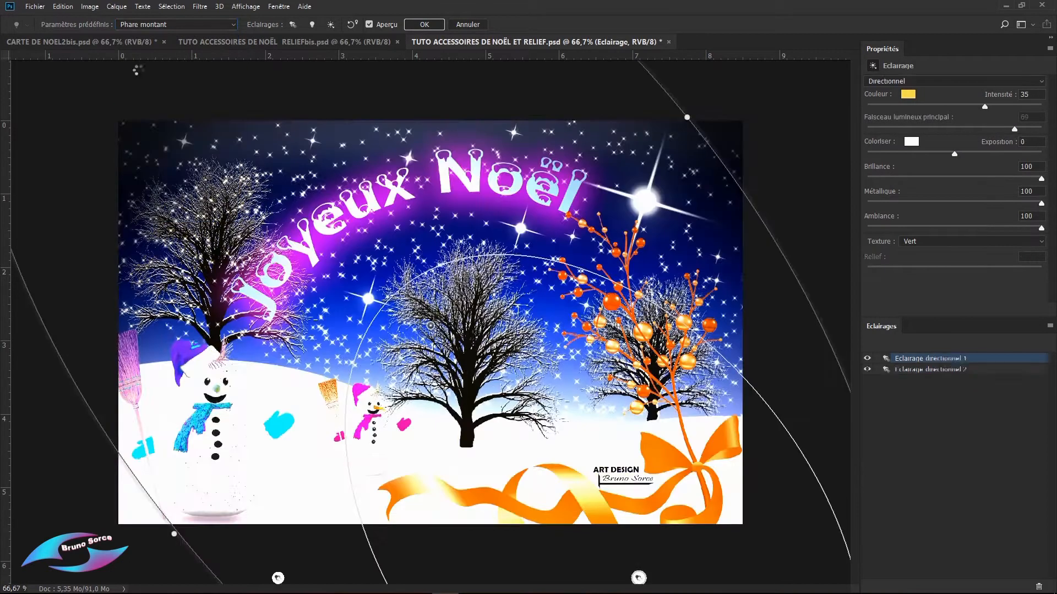
left_click(187, 25)
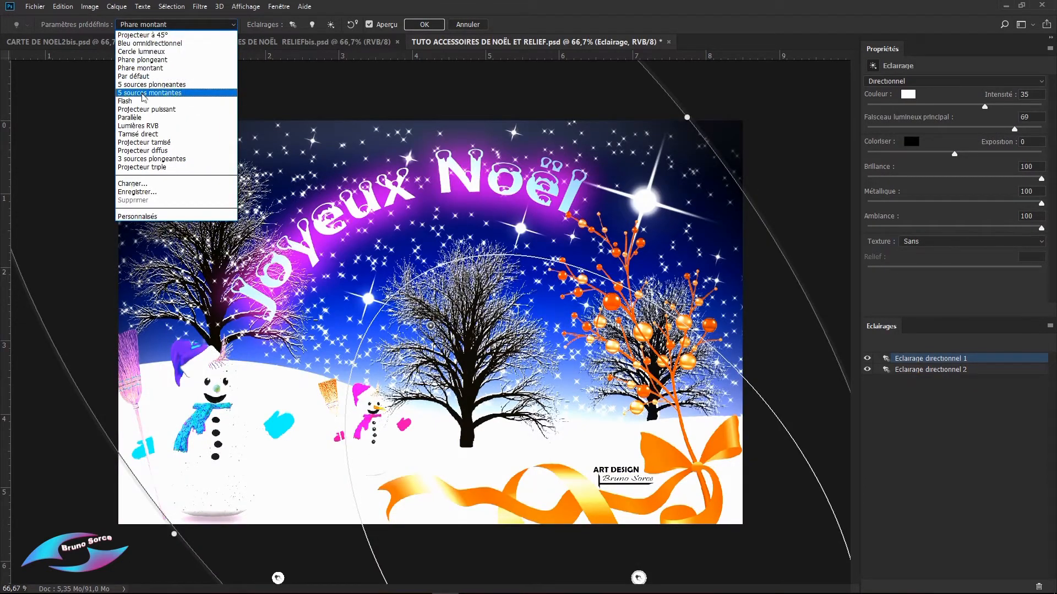
left_click(142, 86)
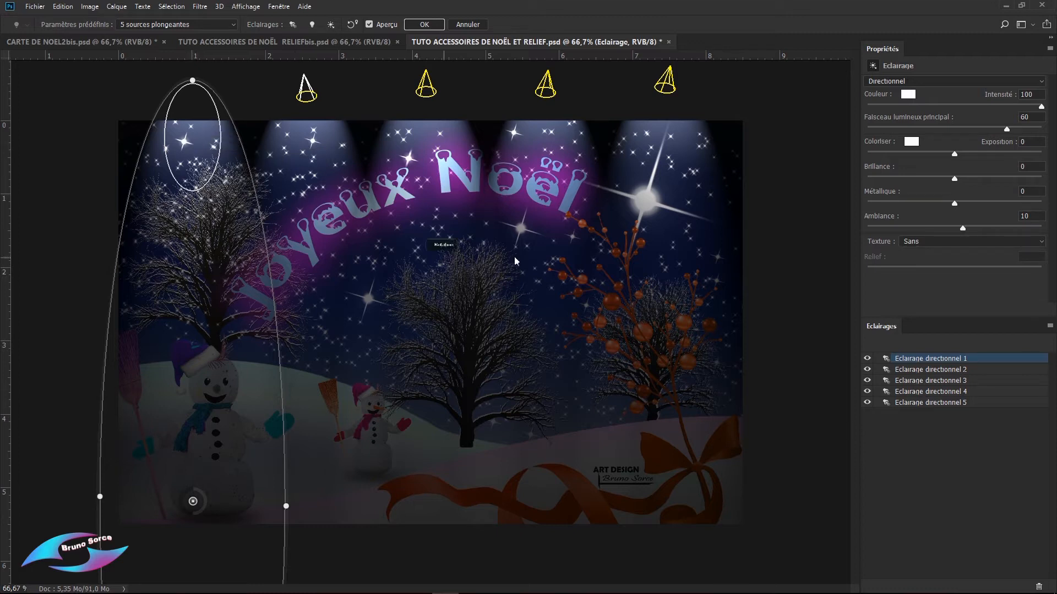
Step: Set the first spotlight's colour to red with RGB 242, 10, 10
left_click(907, 95)
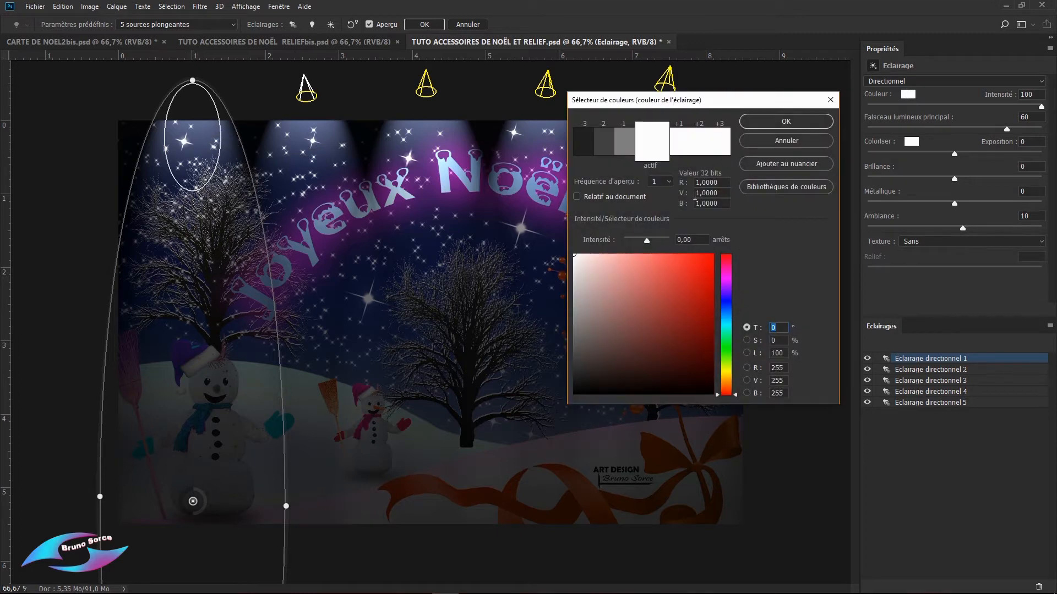
left_click(707, 261)
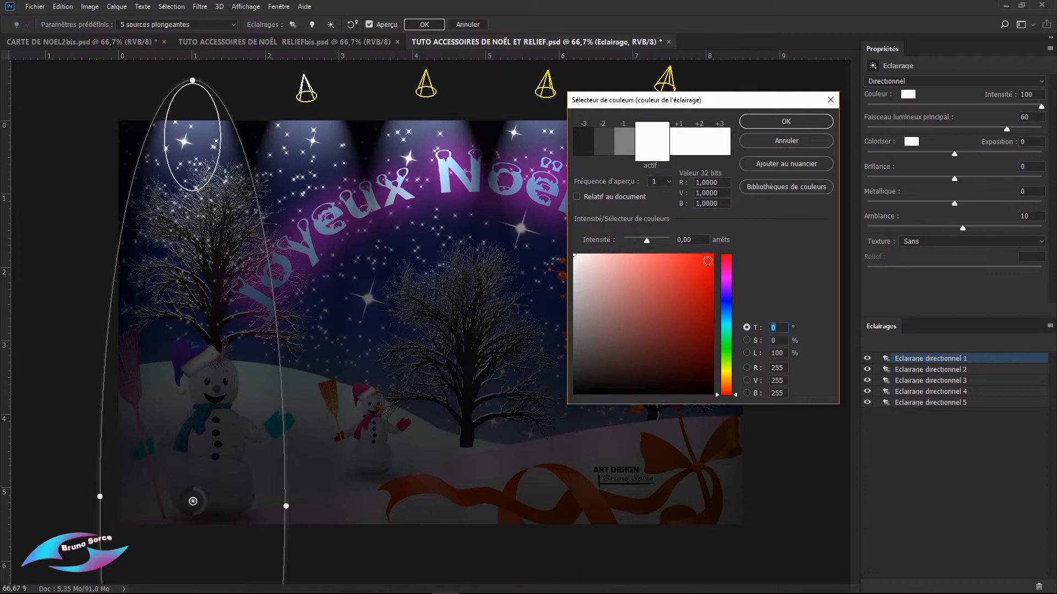
left_click(791, 120)
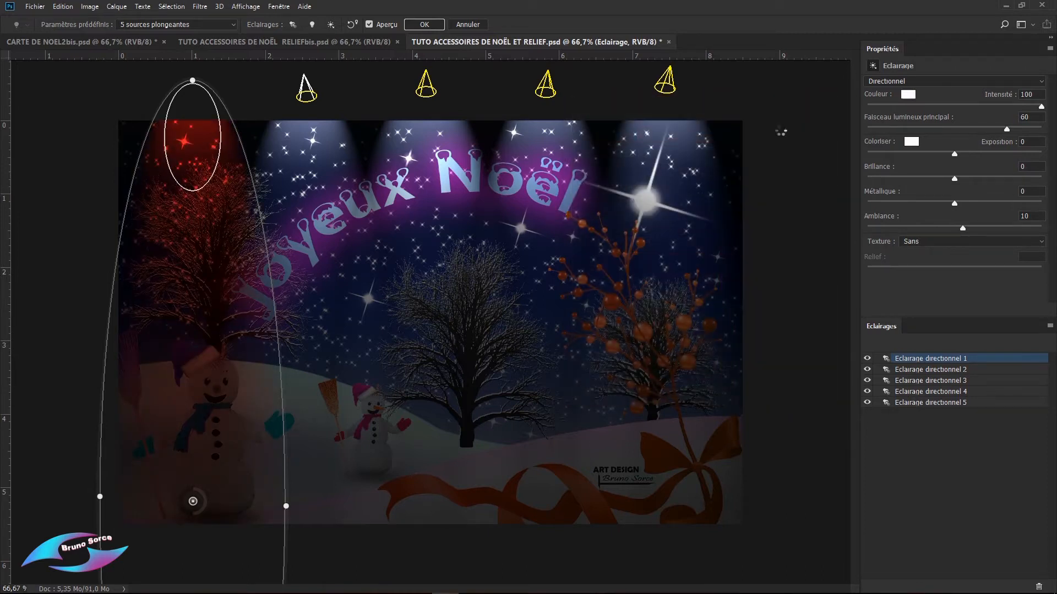
Step: Set the second spotlight's colour to a saturated blue-violet with hue 254
left_click(306, 92)
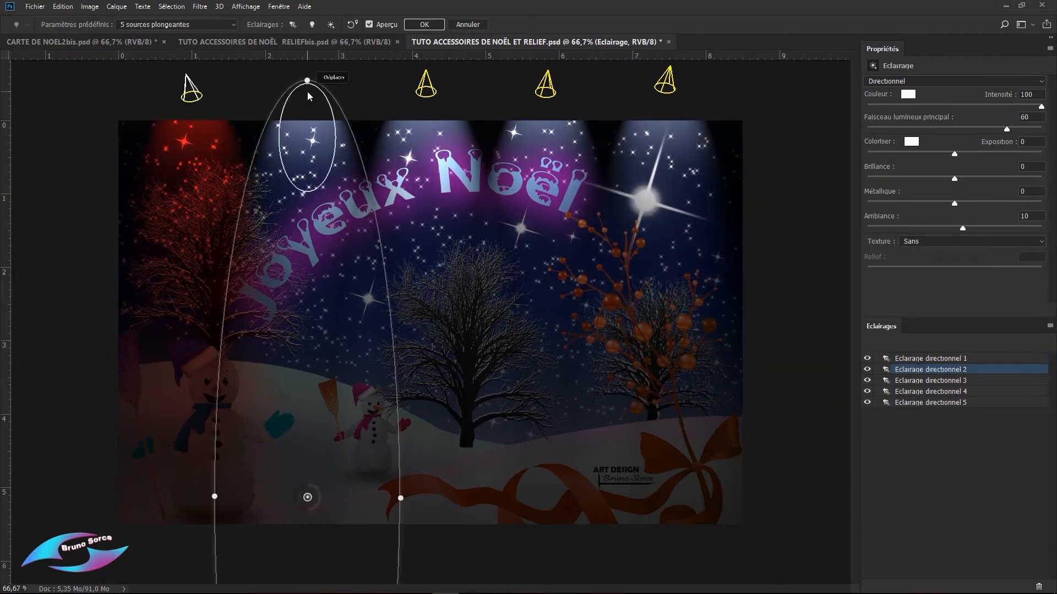
left_click(906, 95)
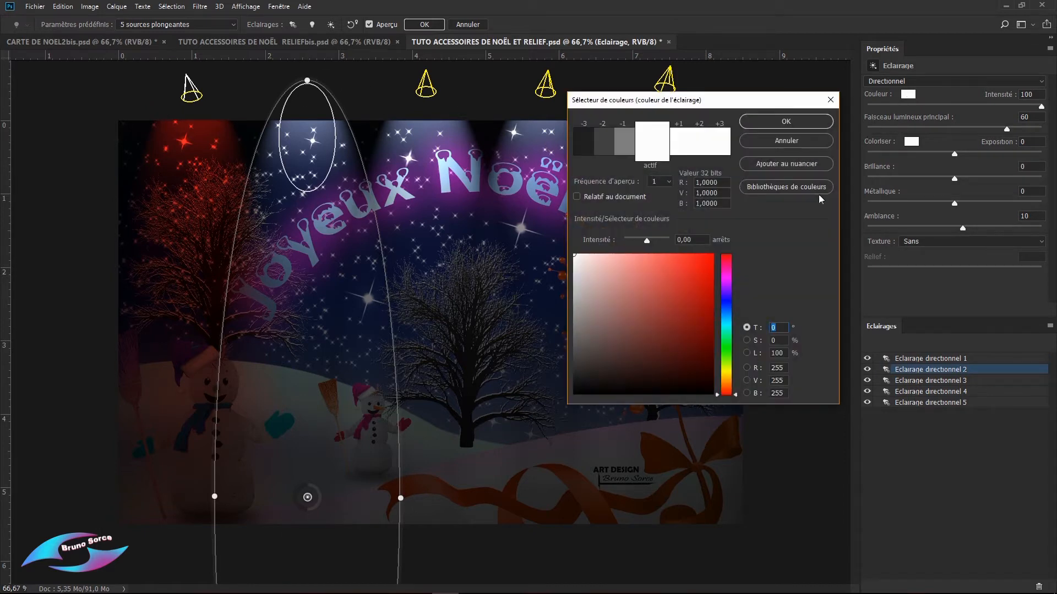
left_click(727, 295)
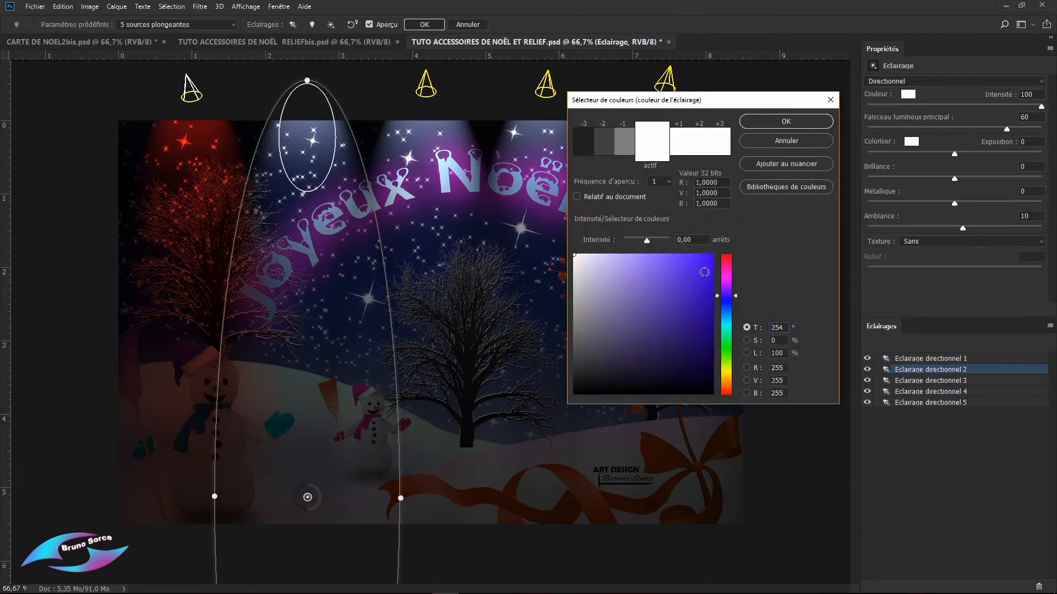
left_click(706, 266)
left_click(786, 122)
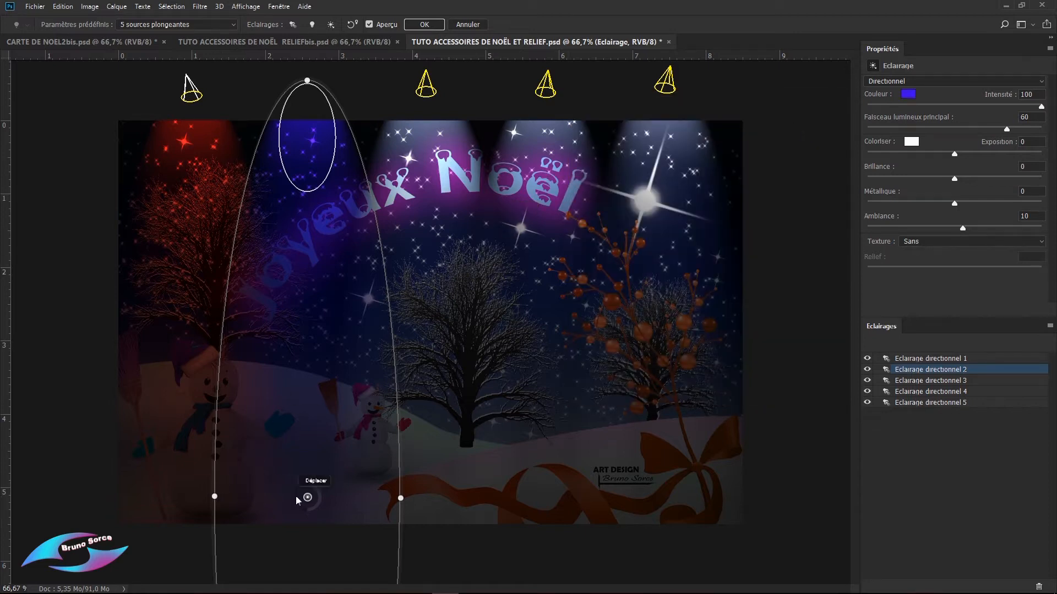
Step: Widen the second spotlight's beam and shift it slightly right and down
mouse_move(402, 494)
left_mouse_down()
mouse_move(530, 497)
mouse_move(420, 497)
left_mouse_up()
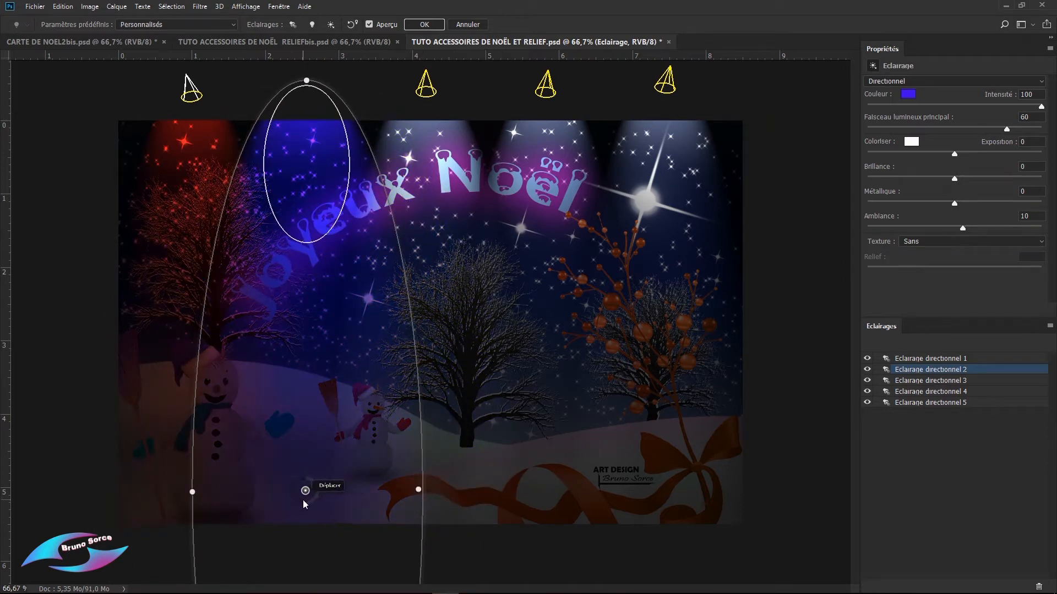
mouse_move(309, 505)
left_mouse_down()
mouse_move(310, 515)
mouse_move(343, 356)
mouse_move(332, 487)
mouse_move(317, 503)
left_mouse_up()
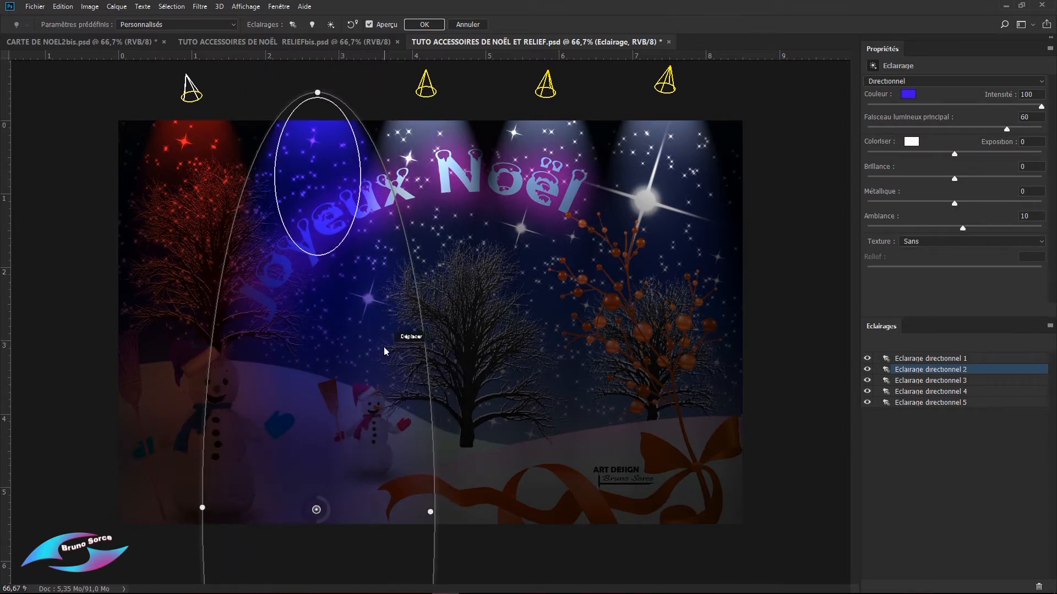
Step: Apply the Projecteur à 45° lighting preset and change its light type to Ponctuel
left_click(232, 24)
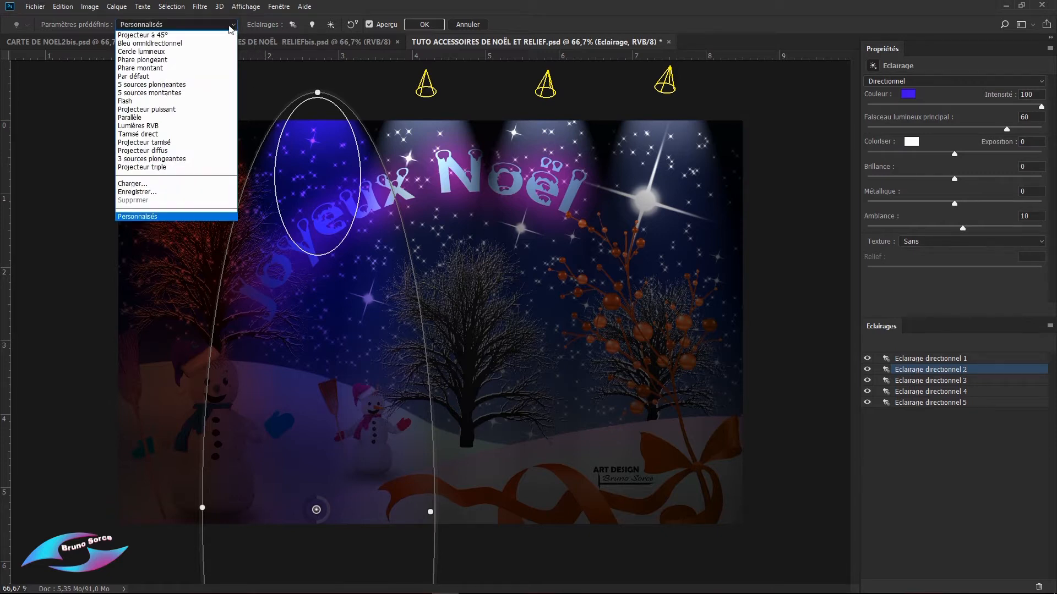
left_click(159, 36)
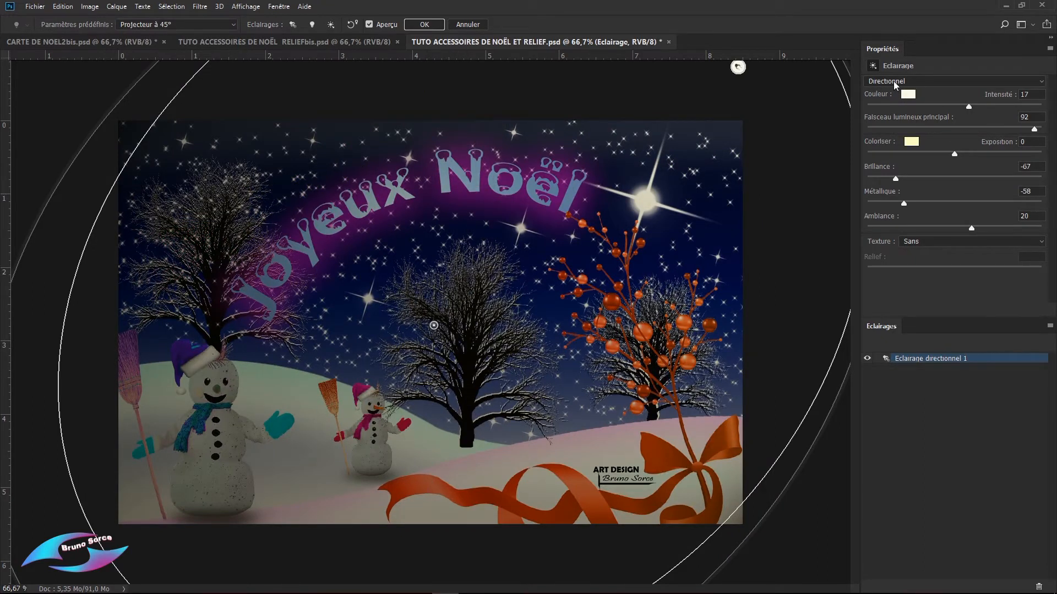
left_click(932, 81)
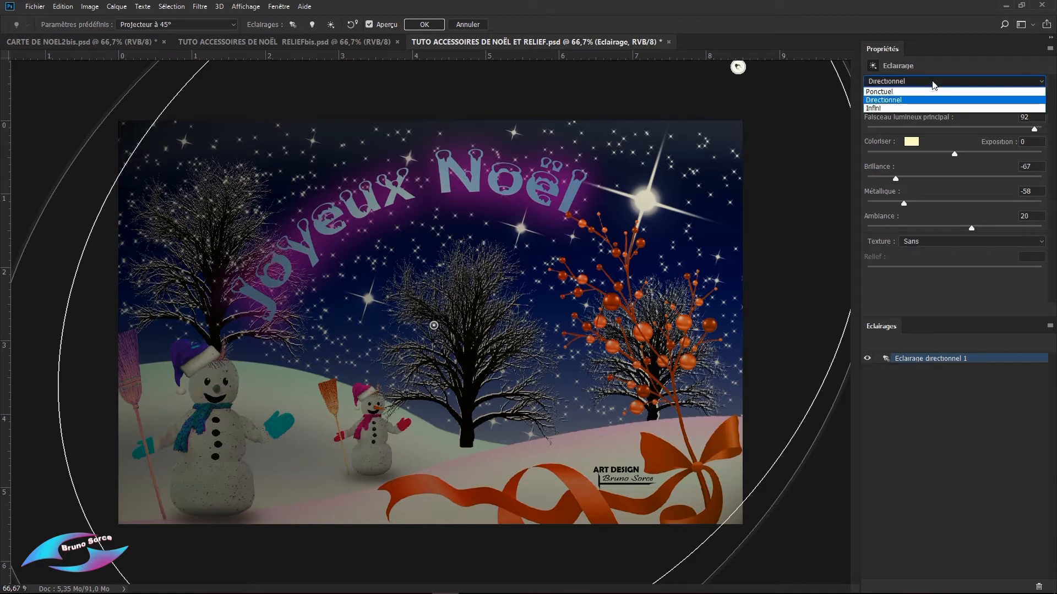
left_click(880, 92)
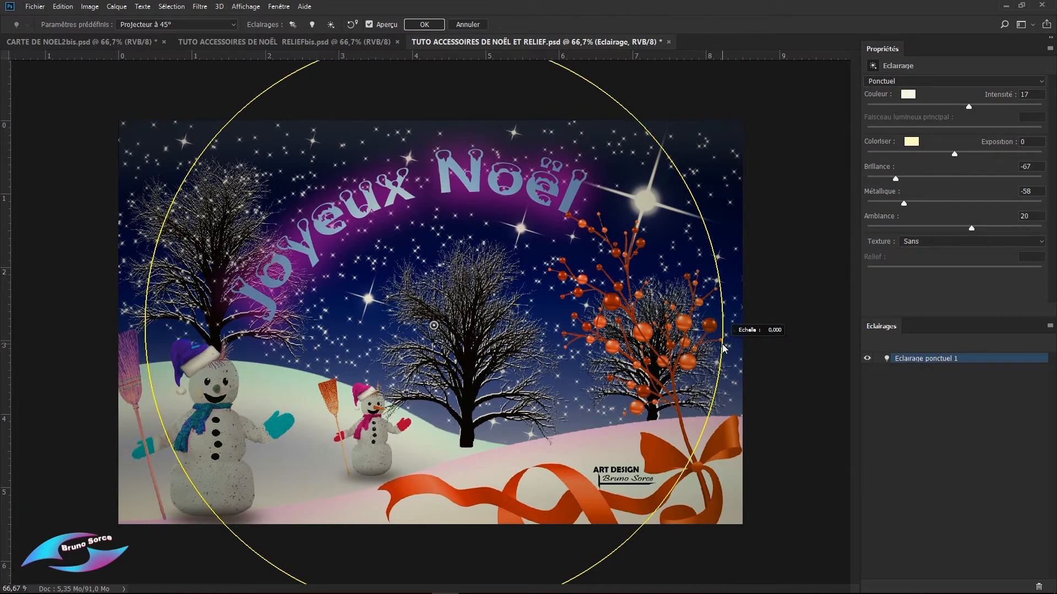
Step: Try the point light smaller over the left tree, and finish with it enlarged and centred over the middle tree
left_click_drag(723, 348, 544, 350)
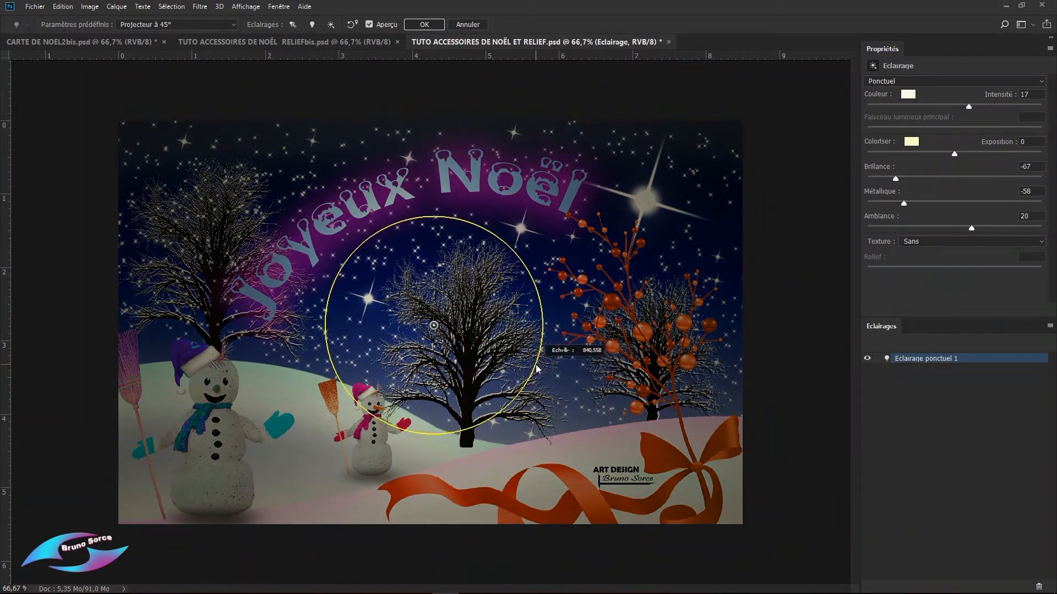
left_click_drag(434, 329, 208, 218)
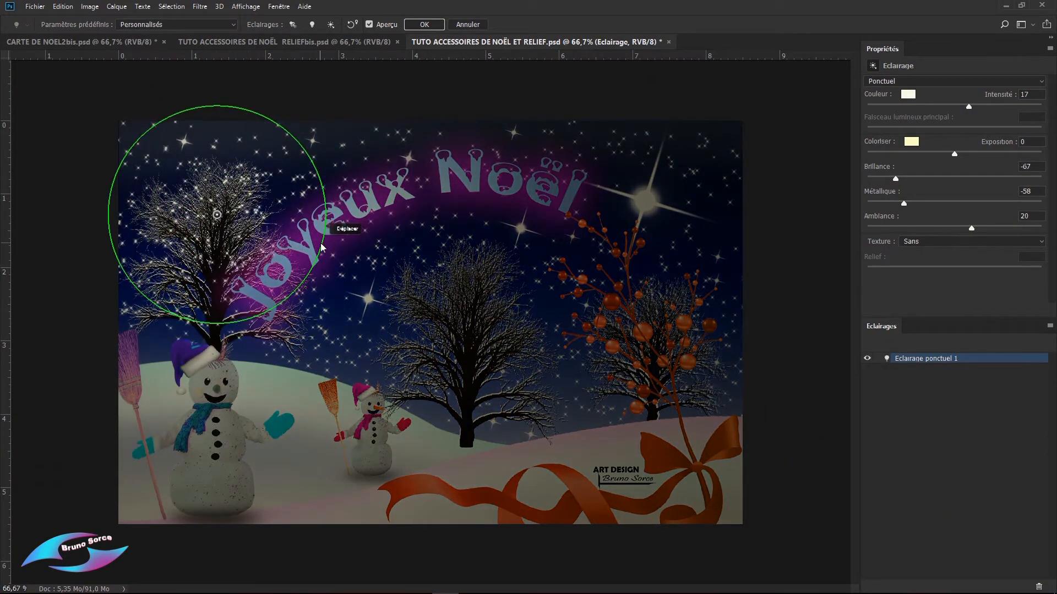
left_click_drag(327, 247, 446, 300)
left_click_drag(263, 233, 446, 312)
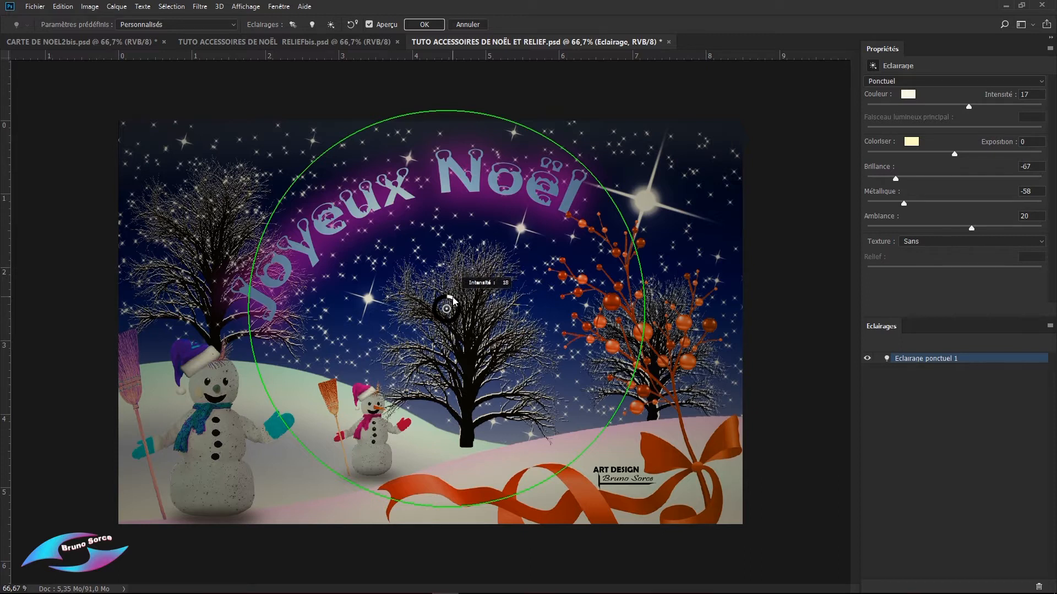
Step: Raise the point light's intensity to 36 and change its light type to Directionnel
mouse_move(453, 301)
left_mouse_down()
mouse_move(443, 320)
mouse_move(459, 306)
left_mouse_up()
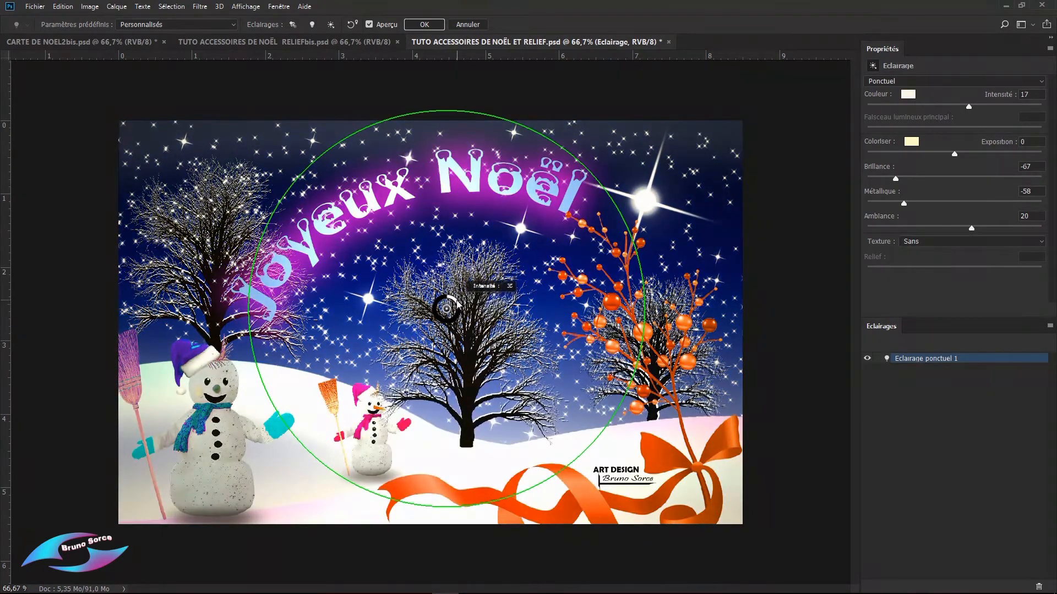
left_click(889, 81)
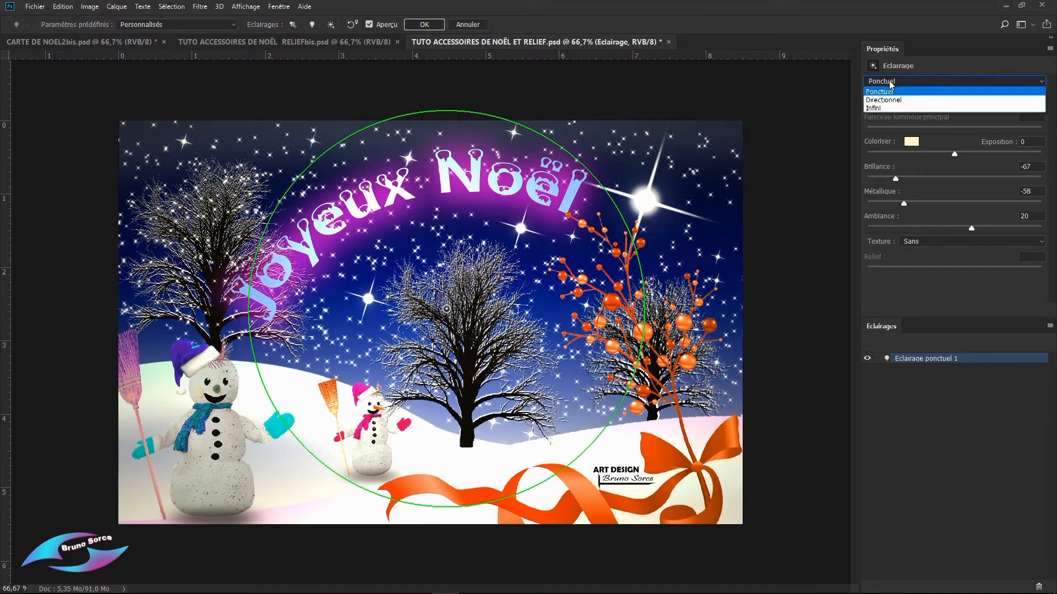
left_click(879, 105)
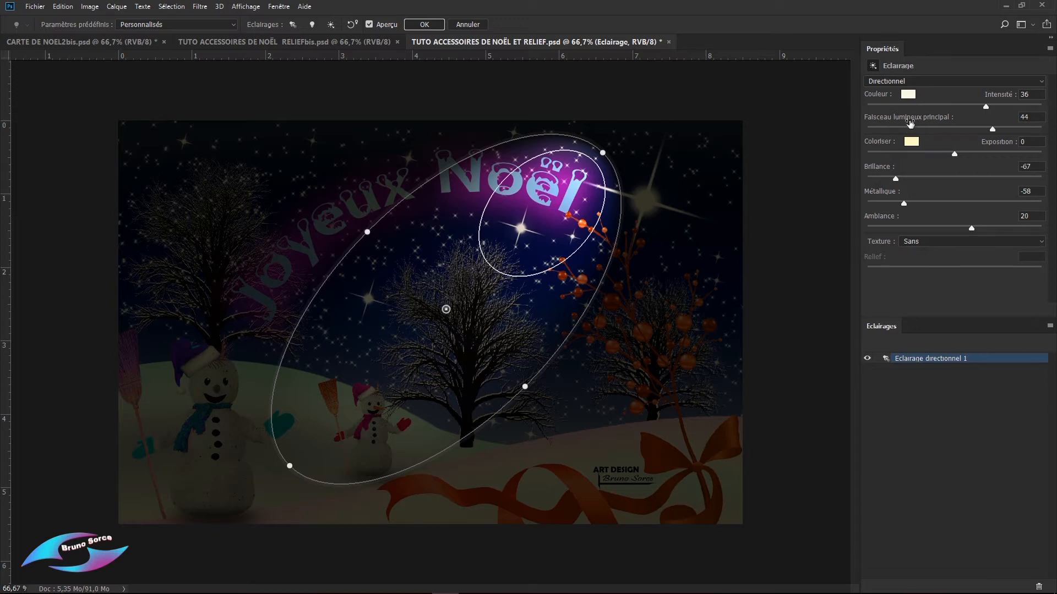
Step: Set the spotlight's main beam to 100, enlarge its ellipse and shift it over the star and the berry branch
left_click_drag(992, 129, 1048, 143)
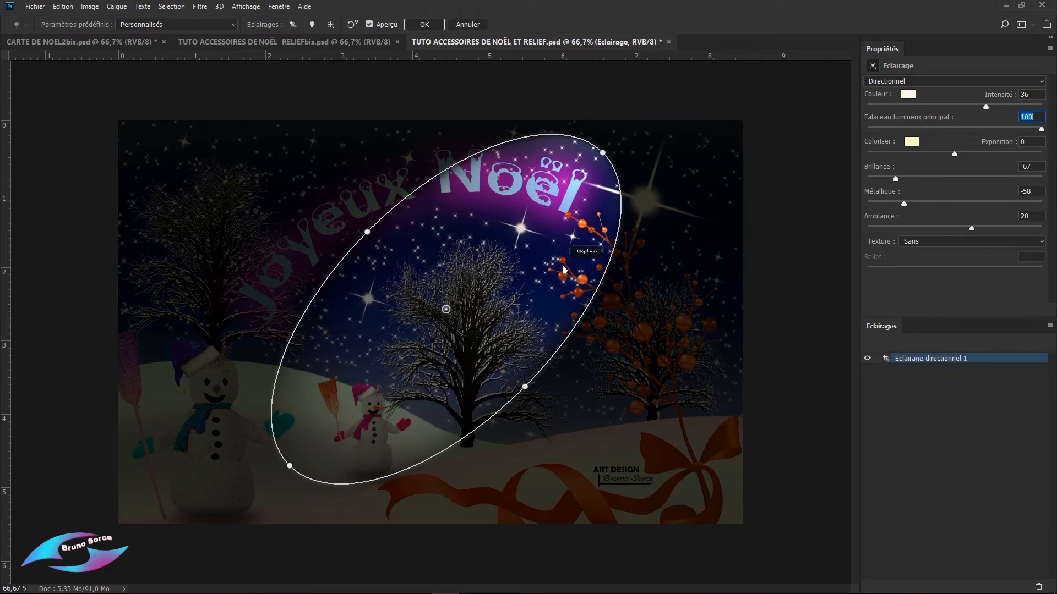
left_click_drag(525, 387, 565, 427)
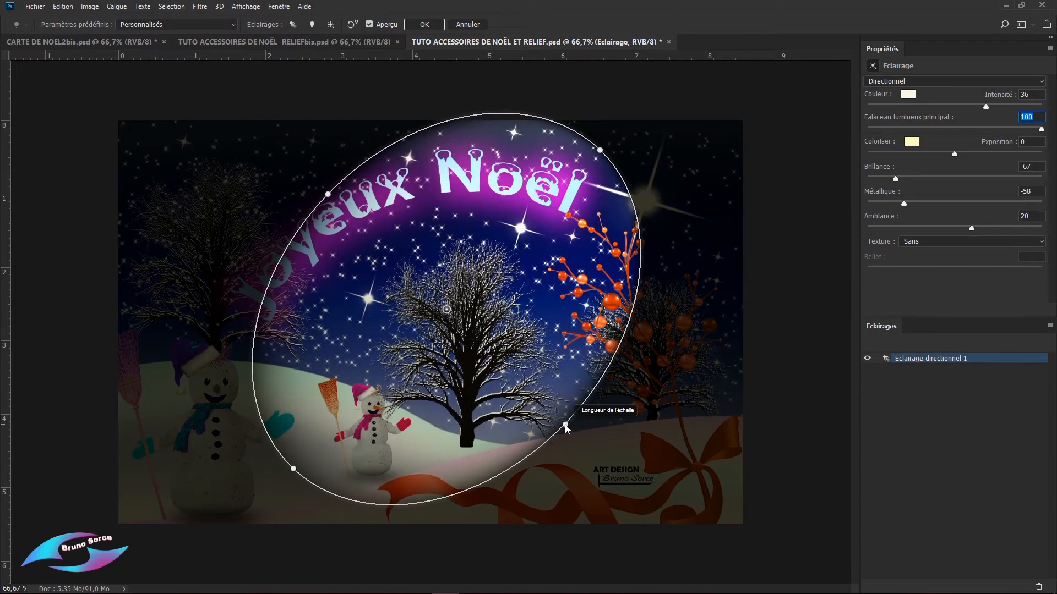
left_click_drag(600, 150, 650, 116)
left_click_drag(579, 185, 642, 195)
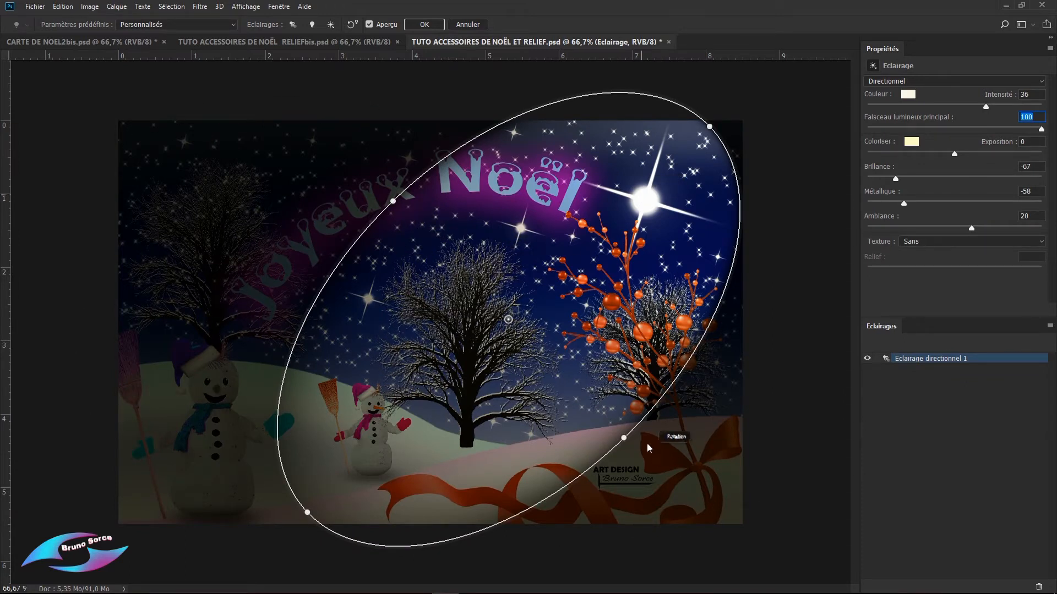
Step: Change the light type to Infini and turn its direction to shine almost straight at the card
left_click(881, 84)
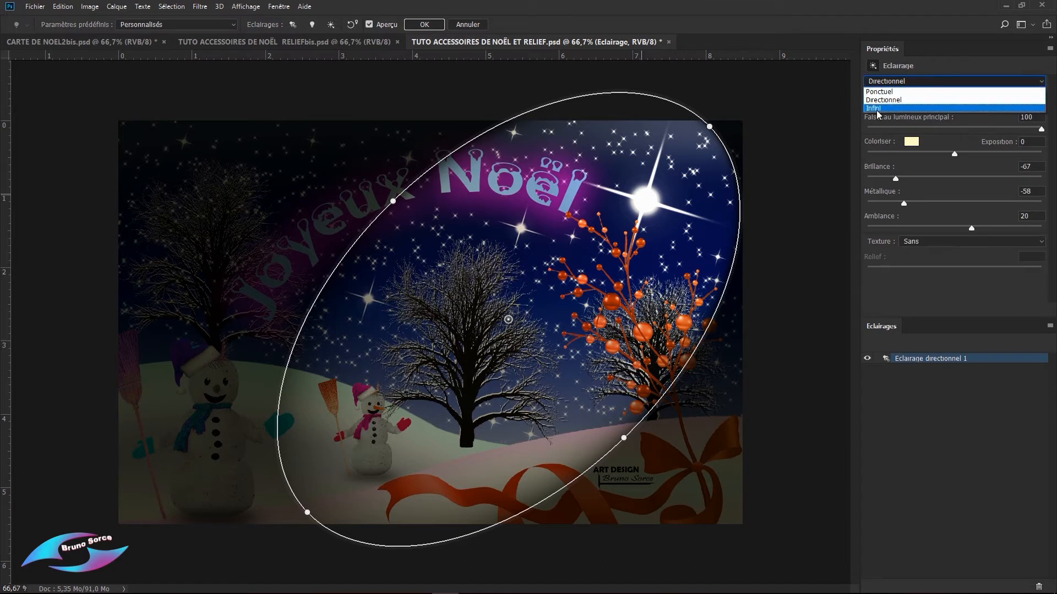
left_click(877, 109)
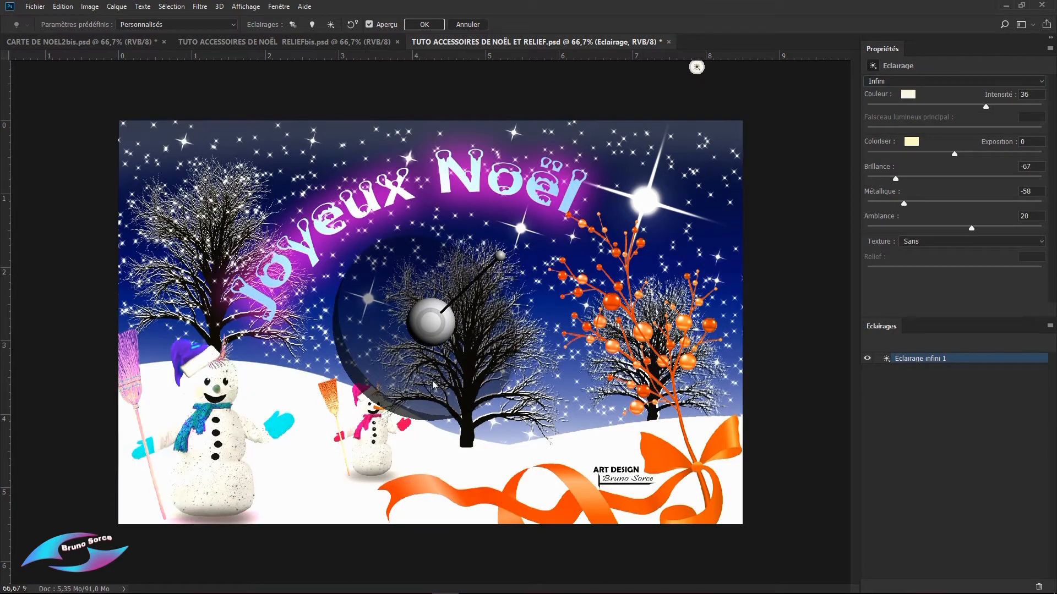
left_click_drag(500, 253, 436, 333)
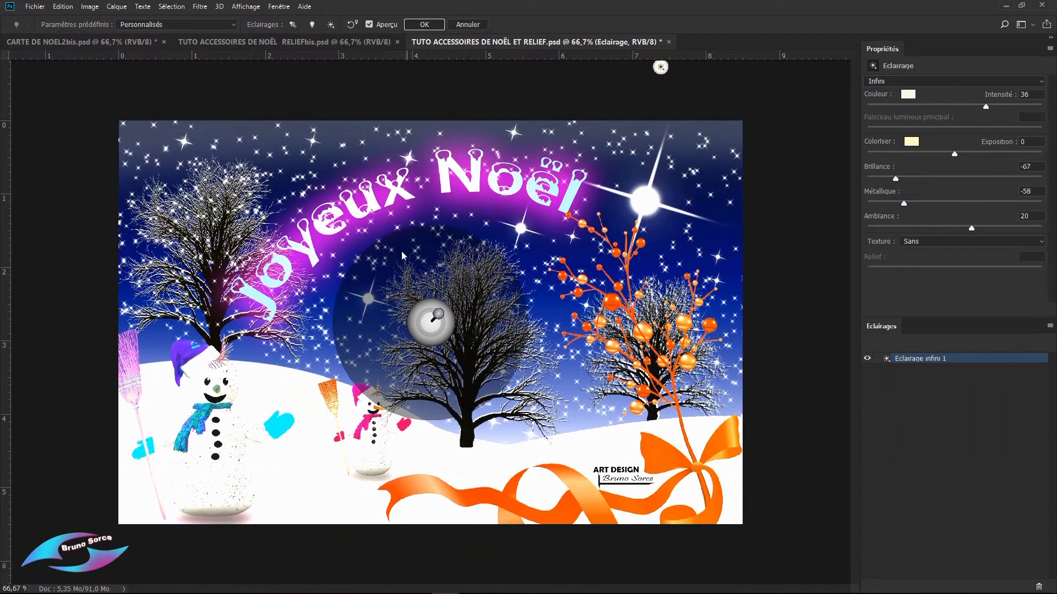
Step: Tilt the infinite light's direction to the right and slightly upward, and reduce its intensity to 25
mouse_move(440, 316)
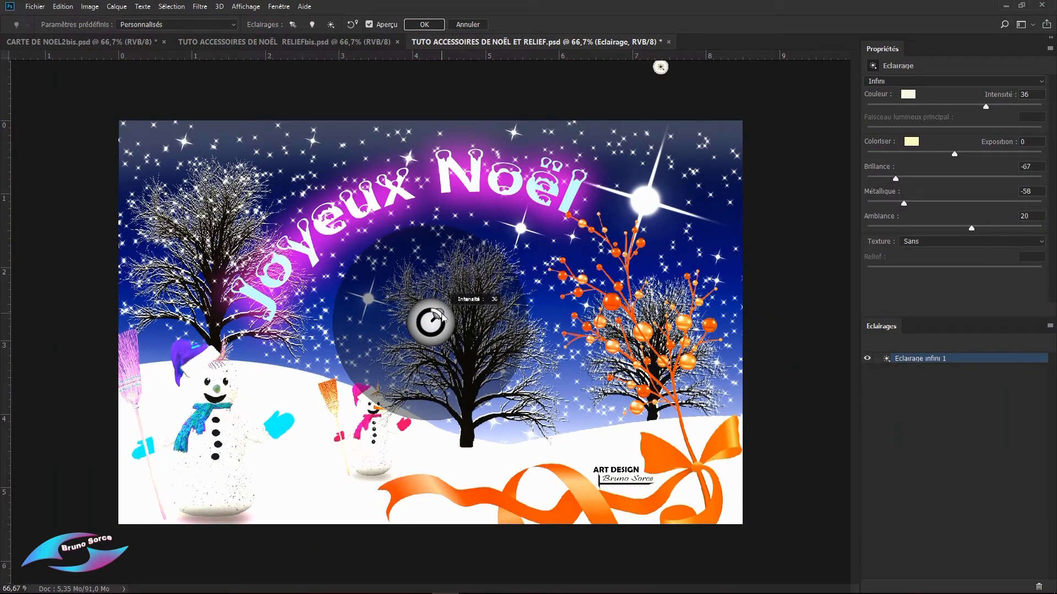
left_click_drag(442, 315, 502, 296)
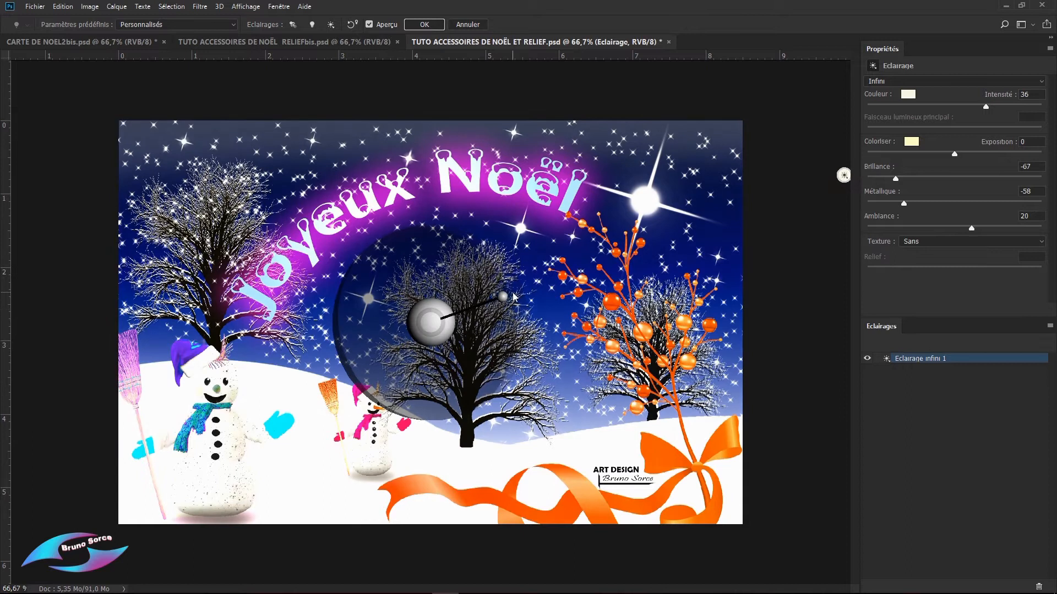
mouse_move(448, 324)
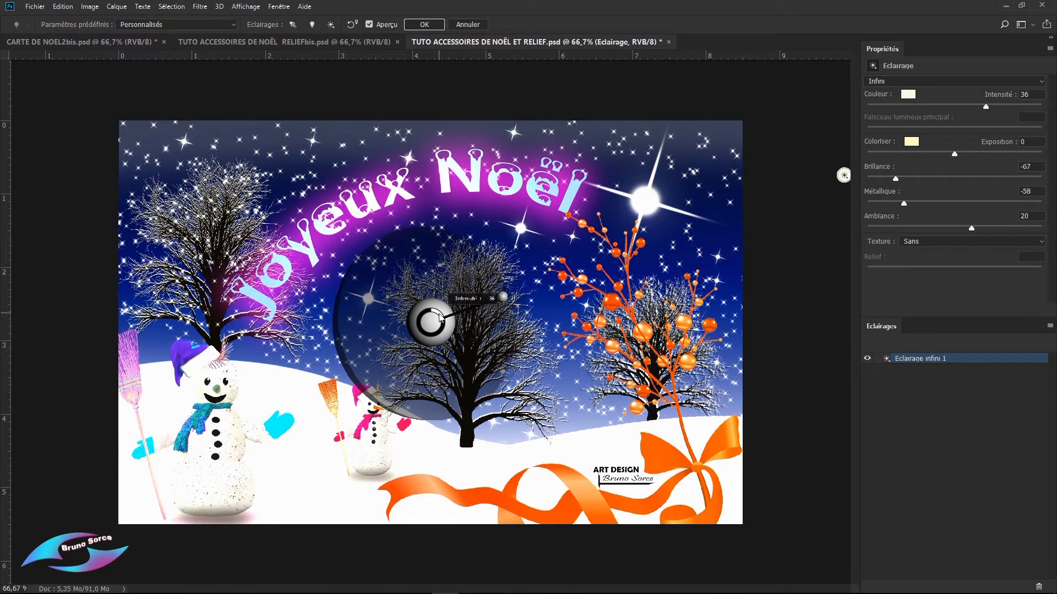
mouse_move(443, 319)
left_mouse_down()
mouse_move(438, 334)
mouse_move(443, 317)
left_mouse_up()
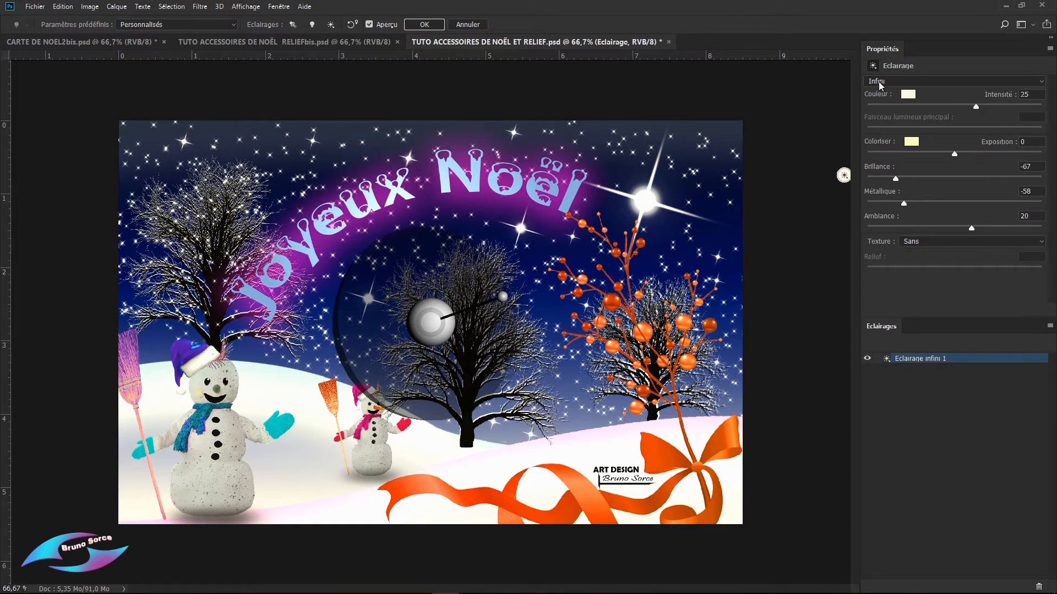
Step: Set the infinite light's colour to yellow with hue 52, saturation 65 and brightness 96, and tilt its direction slightly downward
left_click(908, 94)
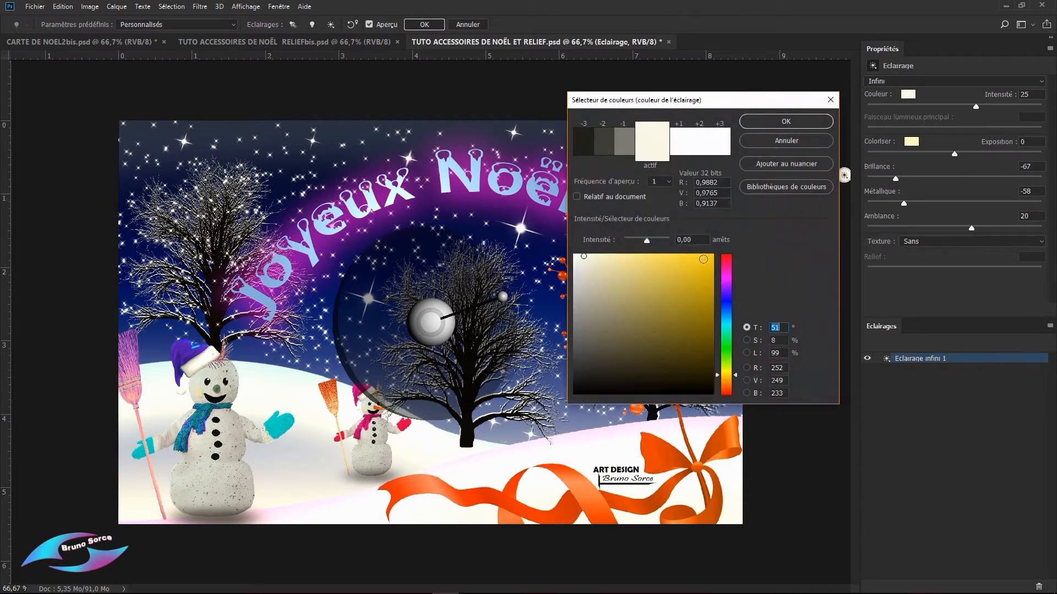
left_click(703, 259)
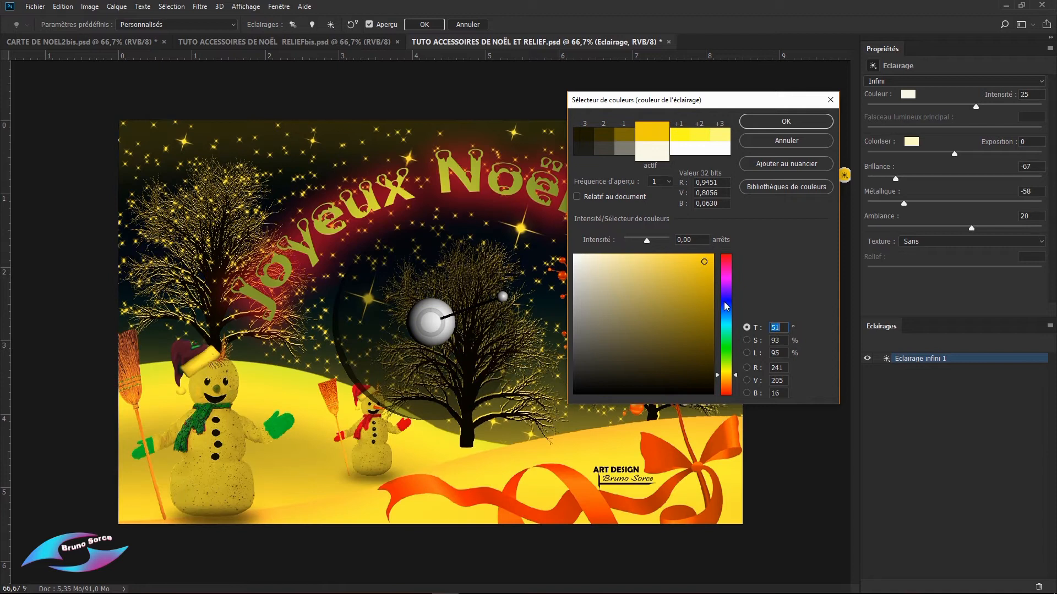
left_click(725, 302)
left_click(727, 348)
left_click(670, 288)
left_click(664, 259)
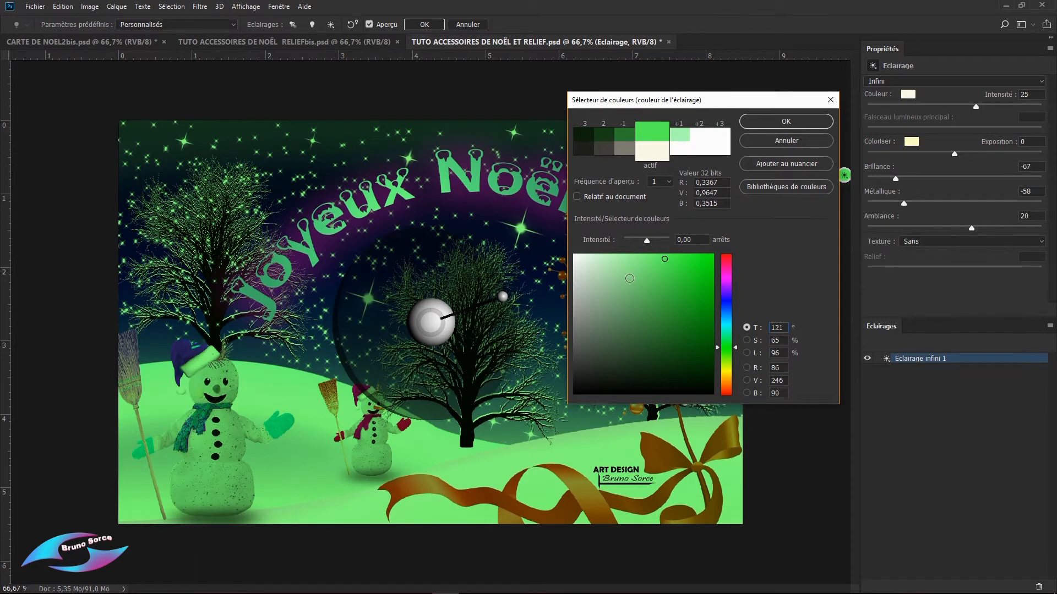
left_click(726, 374)
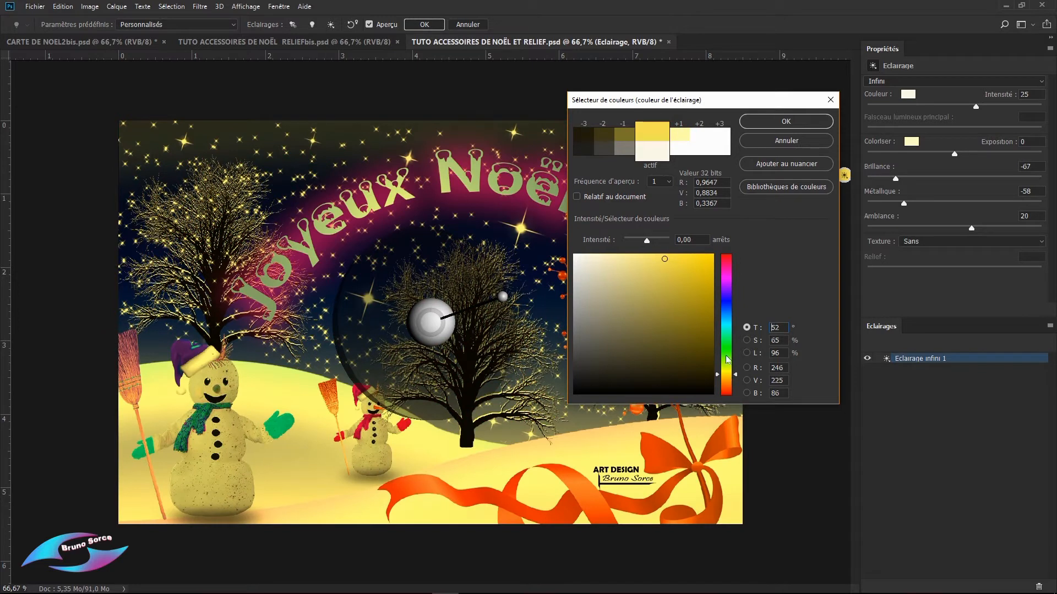
left_click(794, 120)
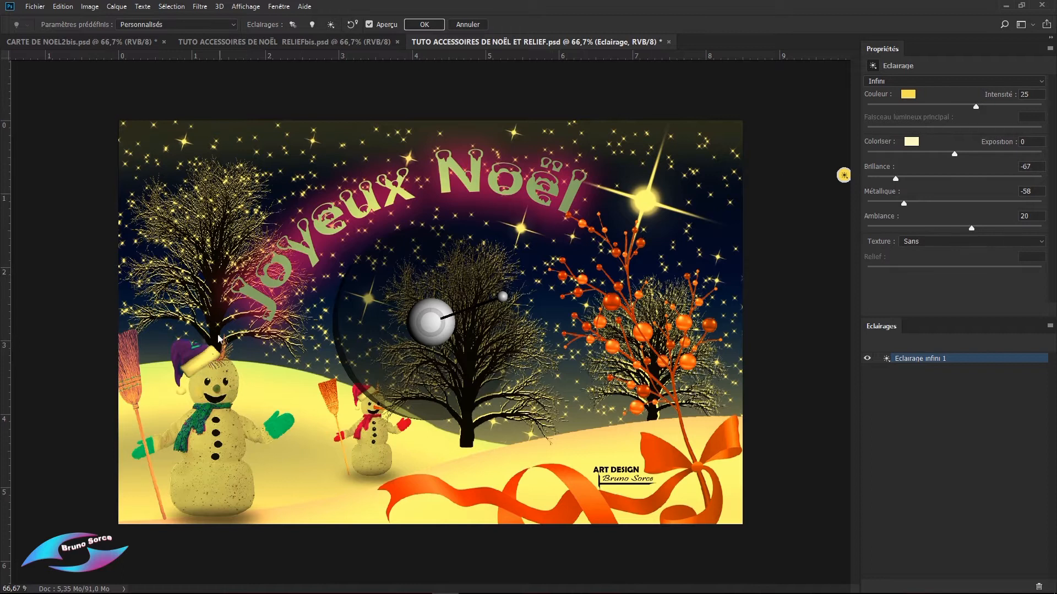
mouse_move(500, 297)
left_mouse_down()
mouse_move(344, 267)
mouse_move(316, 226)
mouse_move(420, 308)
mouse_move(493, 313)
left_mouse_up()
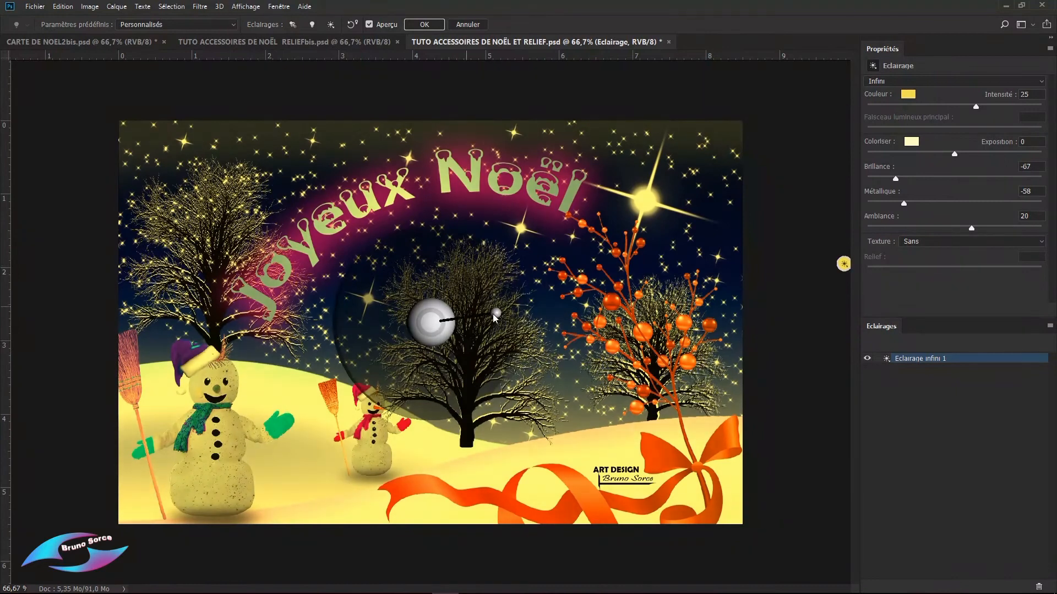
Step: Try black and near-white as the ambient colour, and finish with olive at hue 59, saturation 62 and brightness 51
left_click(911, 142)
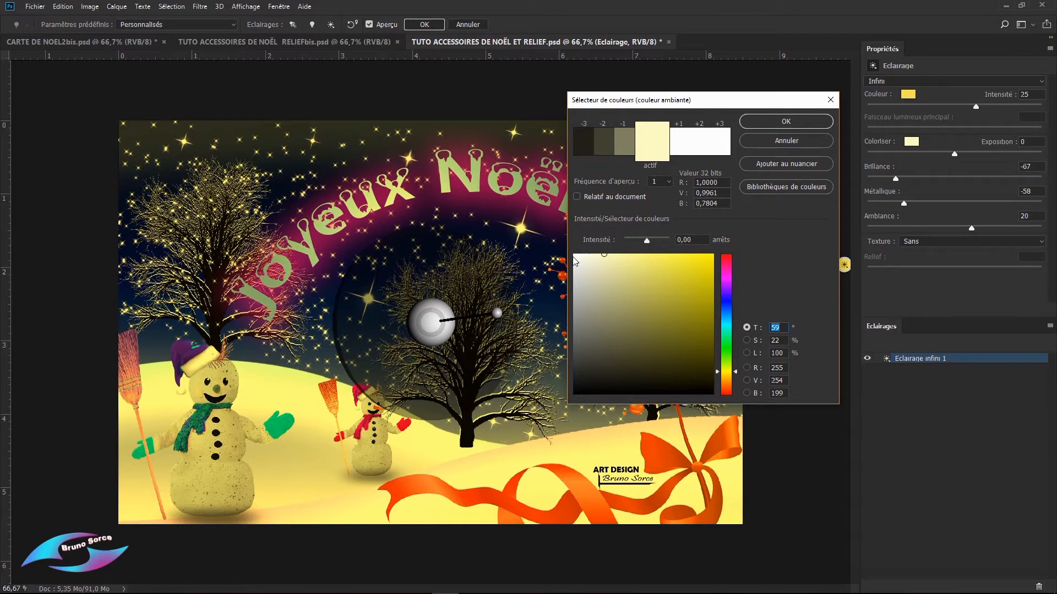
left_click(709, 388)
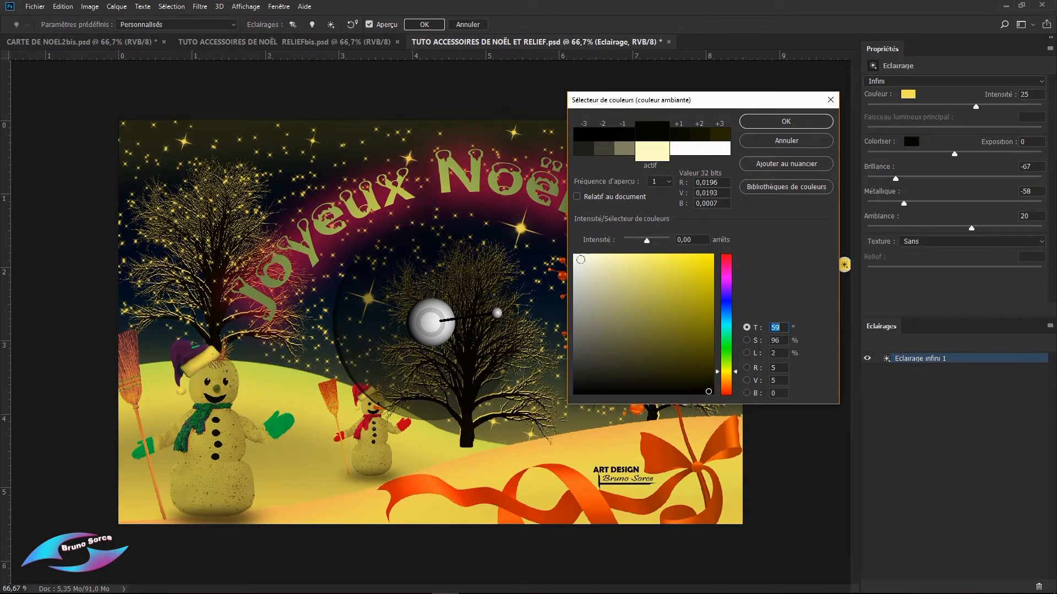
left_click(577, 257)
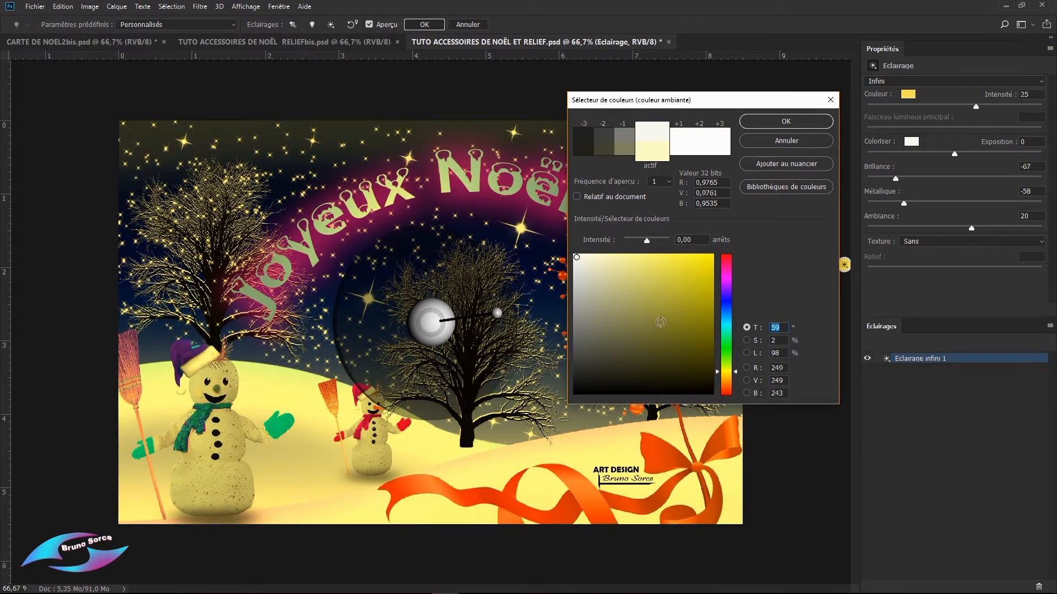
left_click(660, 323)
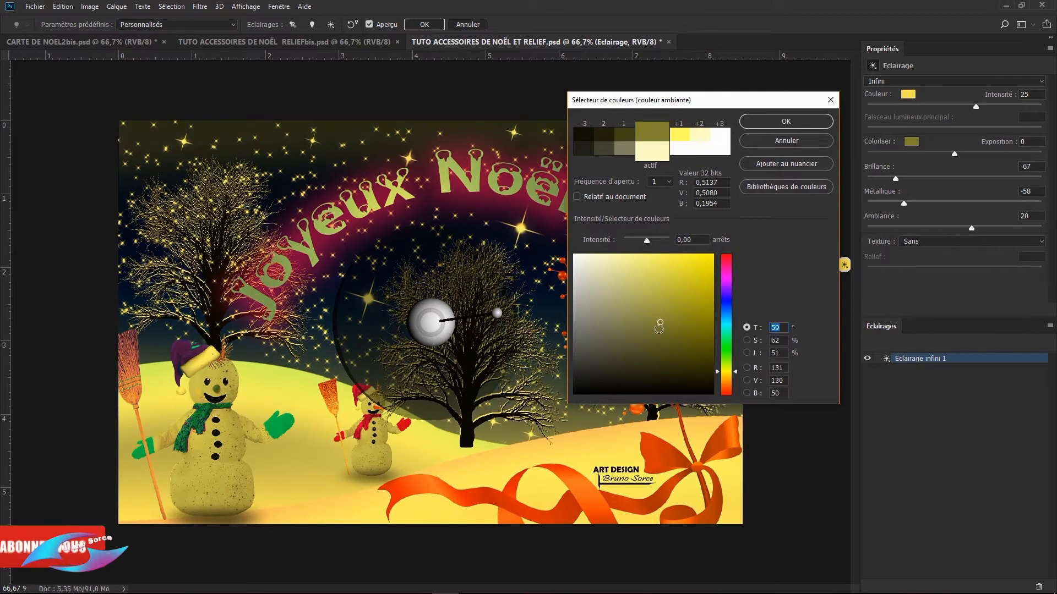
left_click(786, 122)
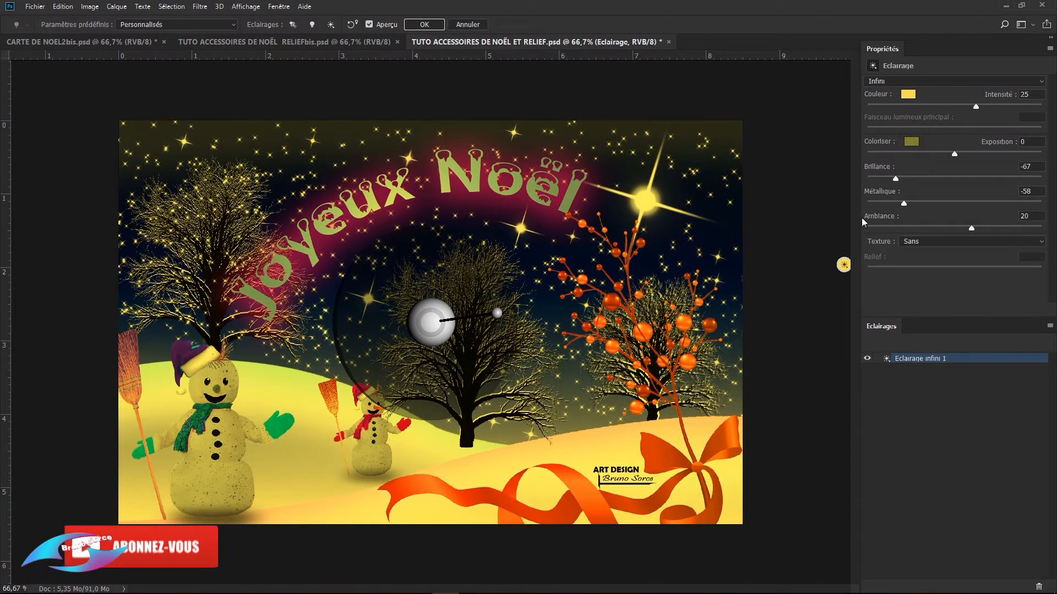
Step: Set the lighting's Brillance to -6, Métallique to -41 and Ambiance to 48
left_click(895, 178)
left_click_drag(895, 178, 950, 208)
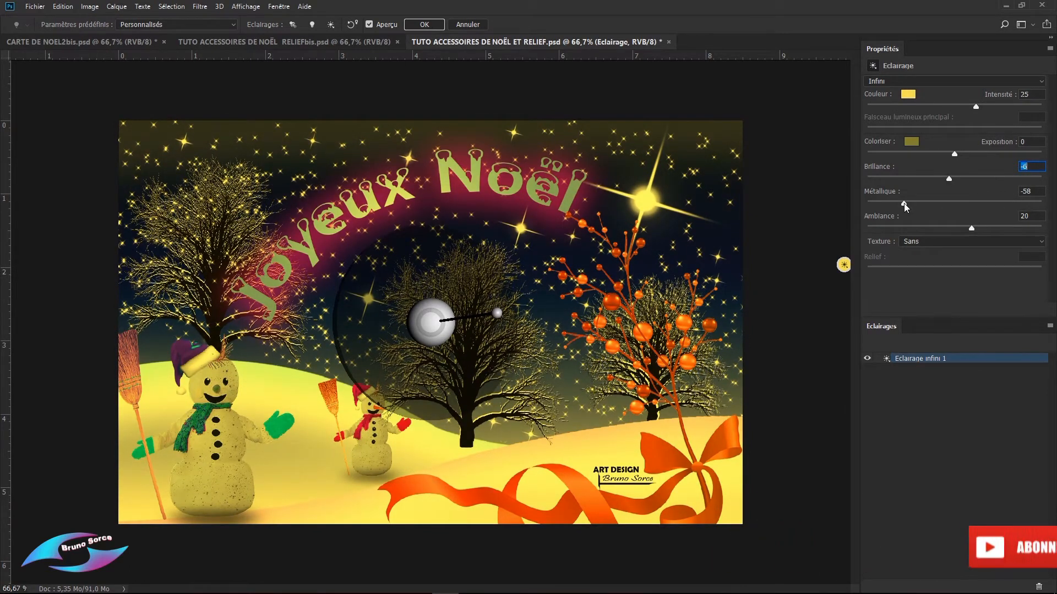
mouse_move(905, 207)
left_mouse_down()
mouse_move(1040, 214)
mouse_move(867, 210)
mouse_move(1039, 216)
mouse_move(917, 216)
left_mouse_up()
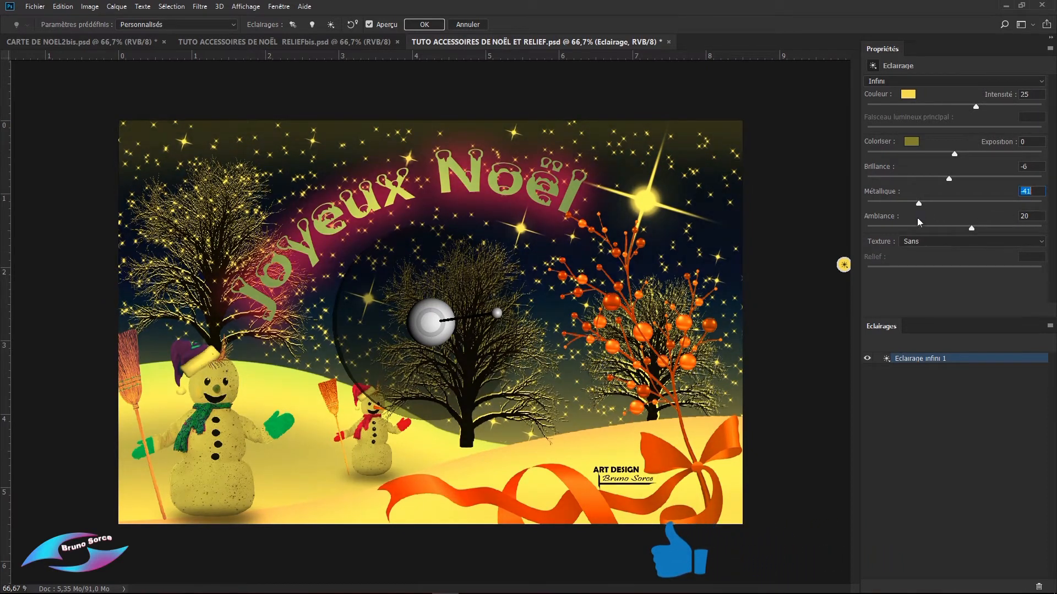
left_click(972, 232)
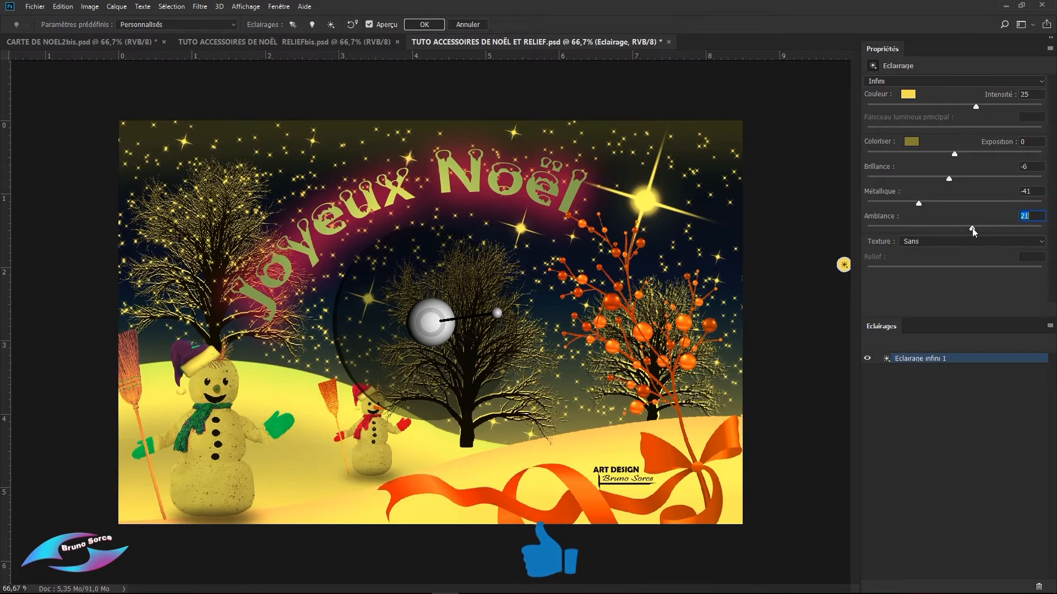
left_click_drag(972, 227, 995, 229)
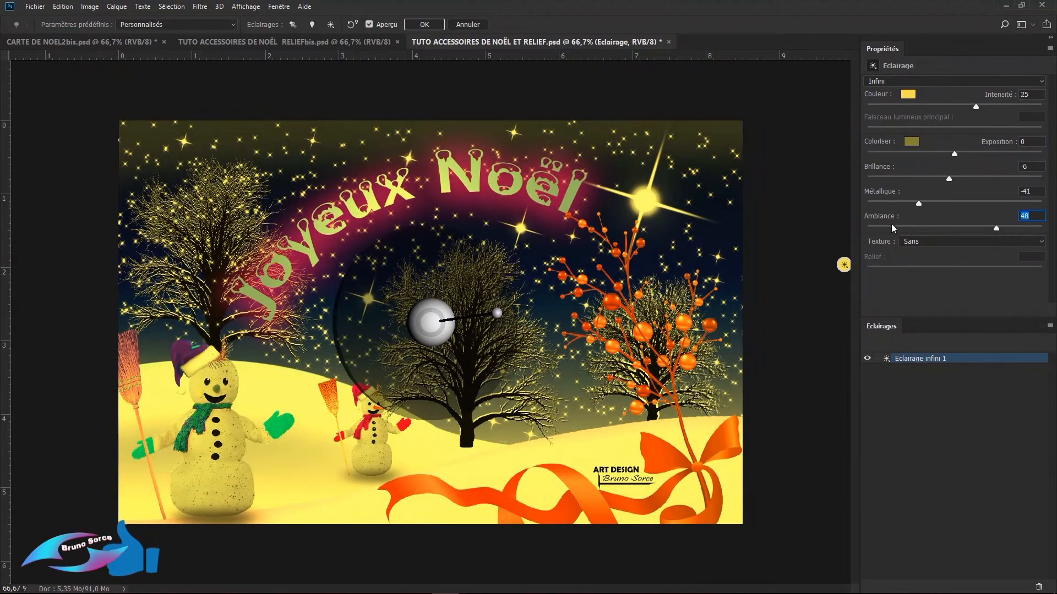
Step: Use the Vert channel as the lighting texture and set its relief to -100
left_click(917, 241)
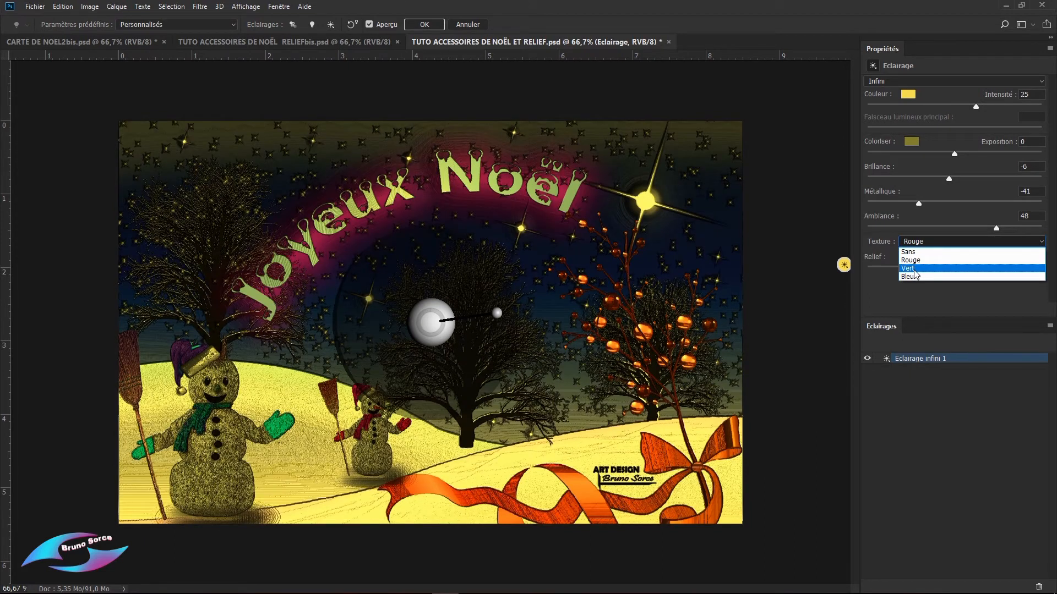
left_click(908, 269)
left_click_drag(1017, 273, 854, 279)
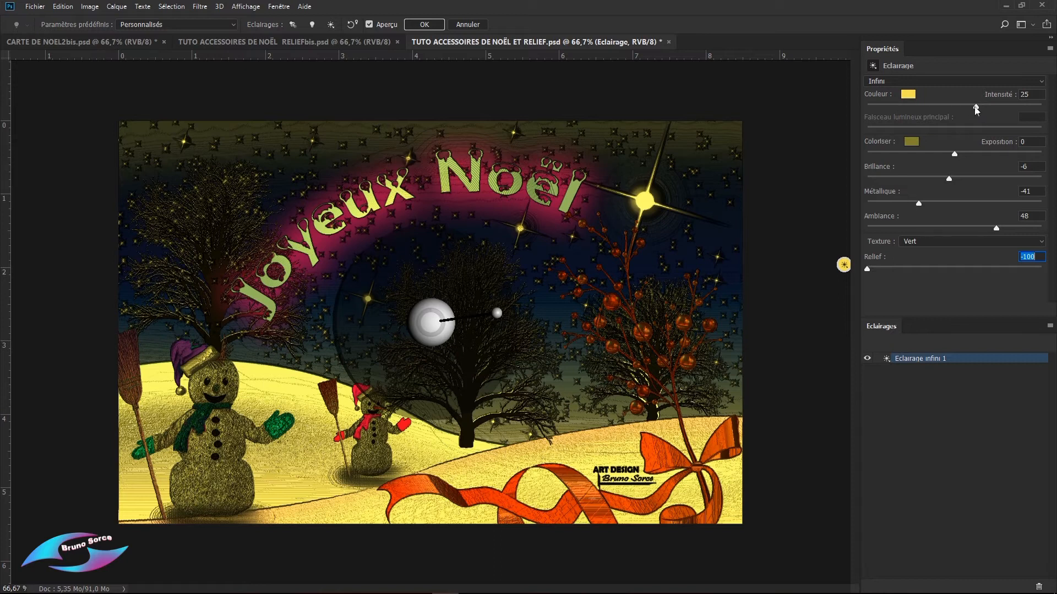
Step: Increase the infinite light's intensity to 40
mouse_move(975, 105)
left_mouse_down()
mouse_move(999, 105)
mouse_move(989, 105)
left_mouse_up()
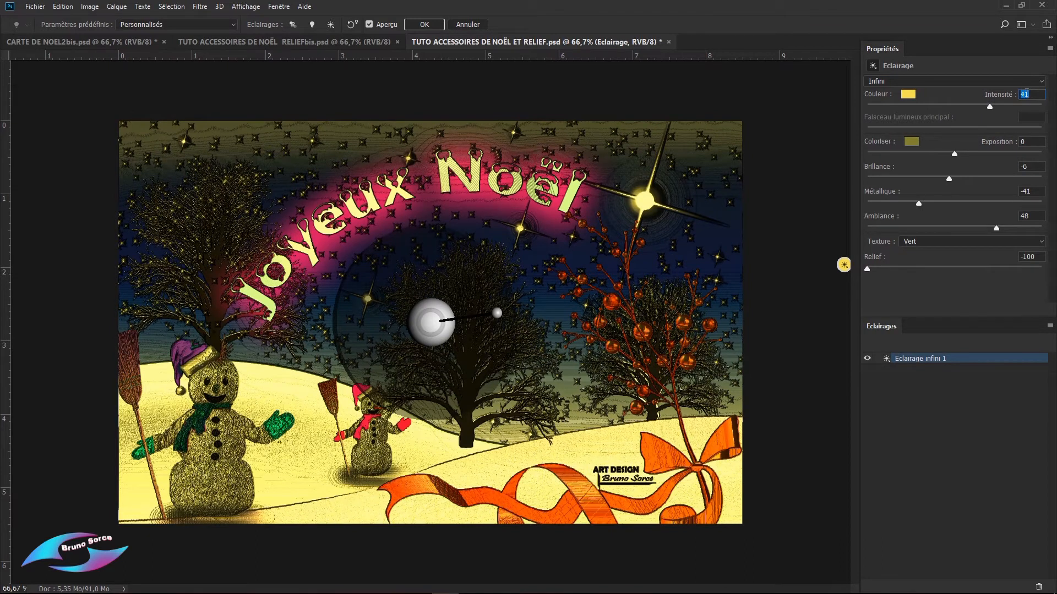
type("40")
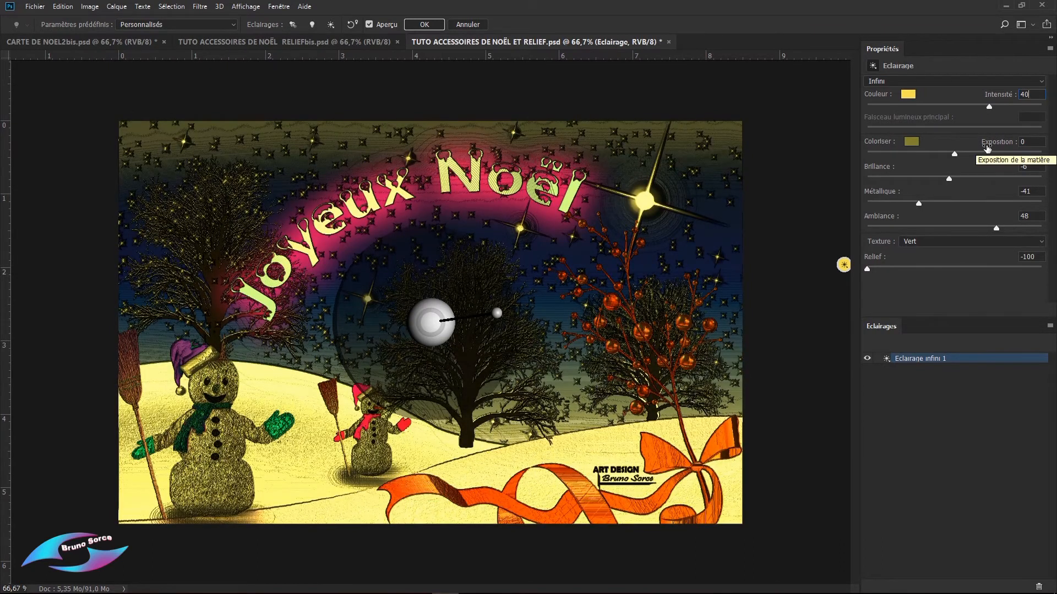
left_click(986, 147)
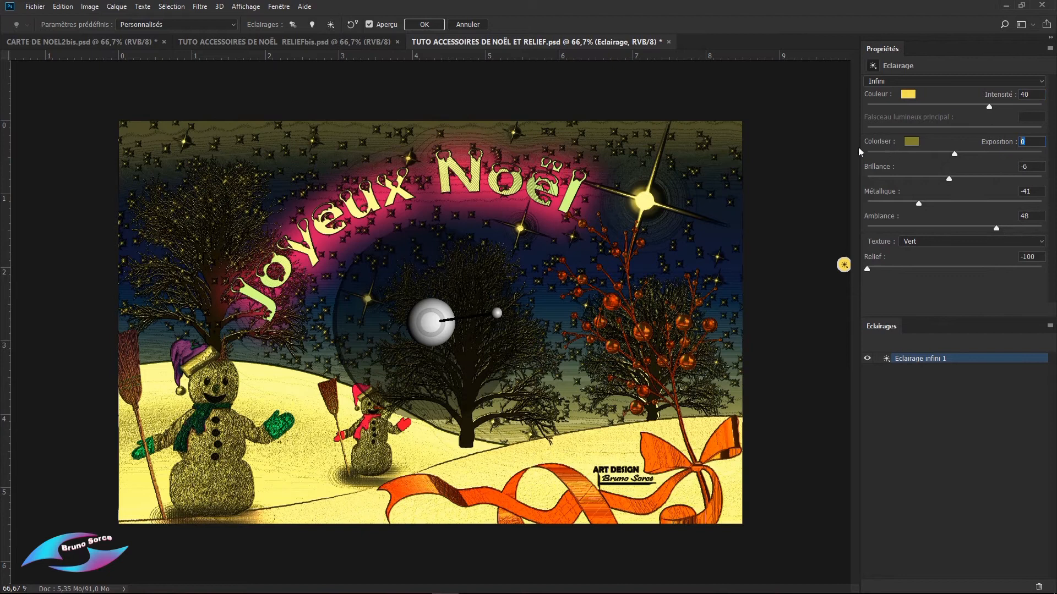
Step: Set the ambient colour to near-white at hue 59, saturation 2 and brightness 98, and set Exposition to 34
left_click(911, 141)
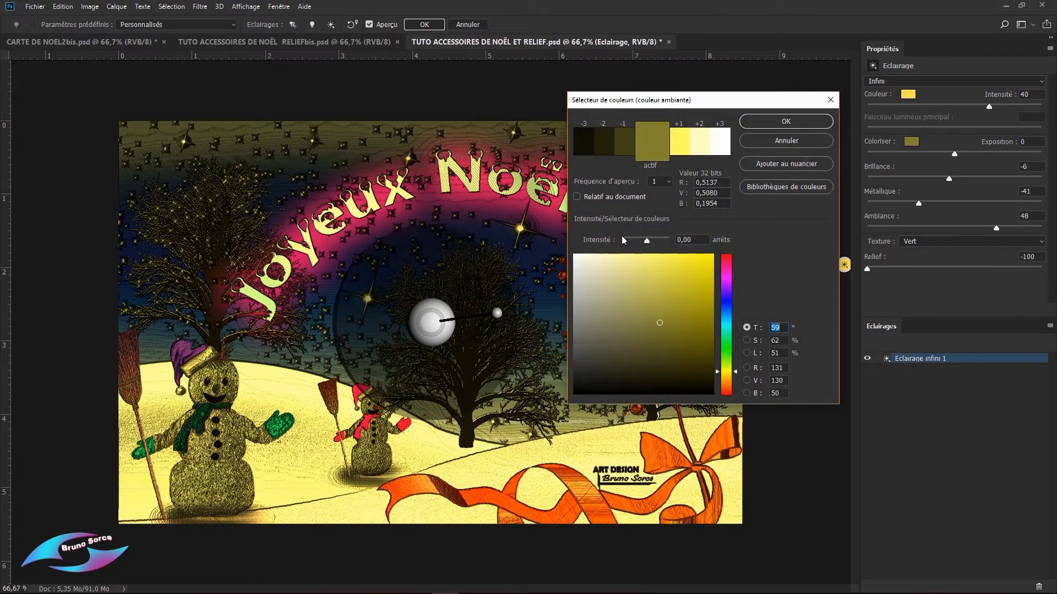
left_click(576, 256)
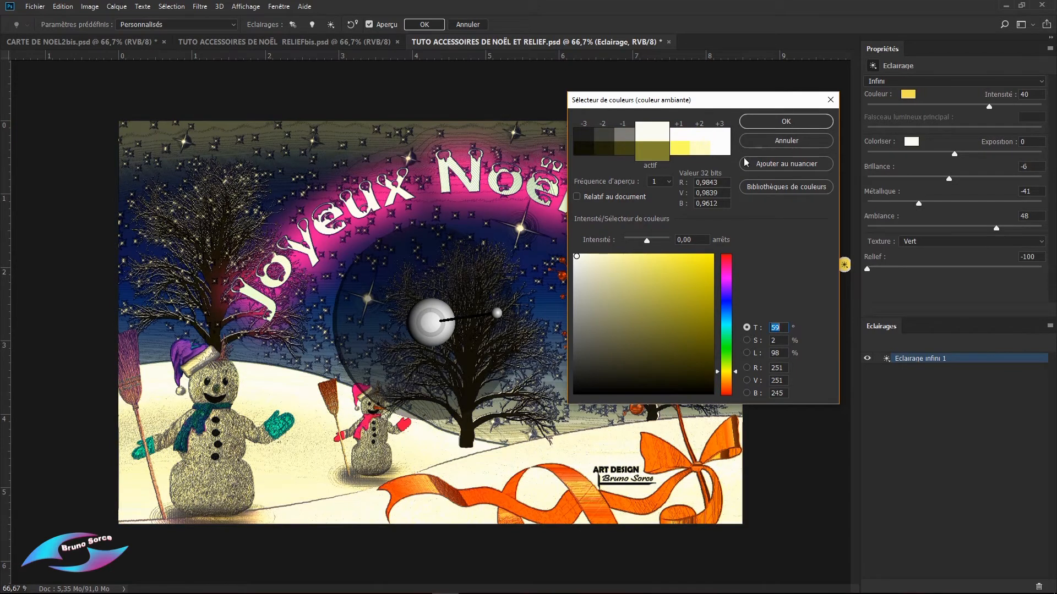
left_click(780, 124)
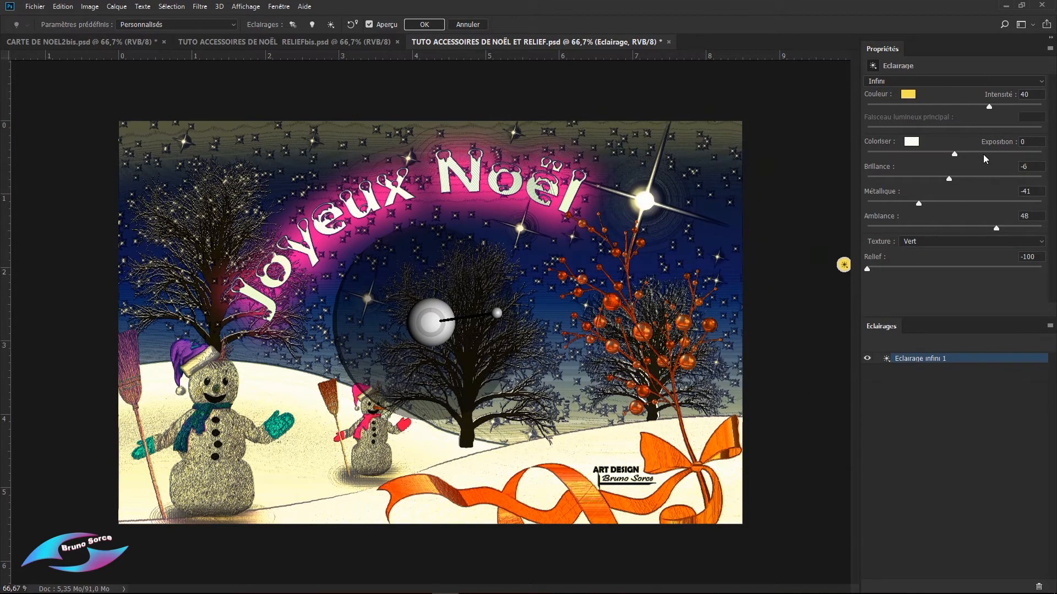
left_click(956, 155)
type("34")
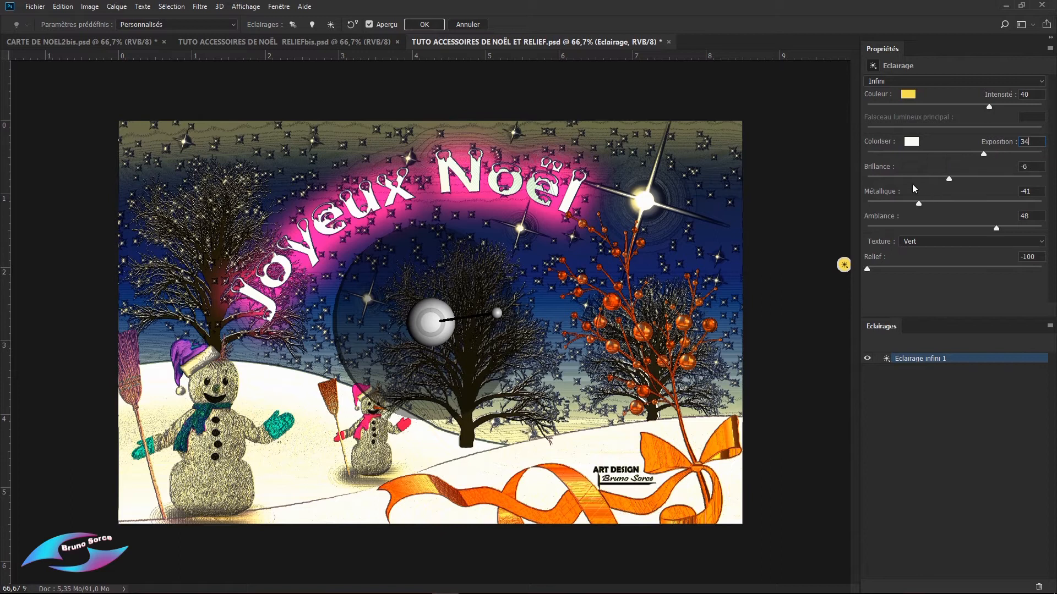
Step: Set the lighting's Brillance to 100, Métallique to -5 and Ambiance to 18
left_click_drag(946, 181, 1041, 179)
left_click(919, 203)
left_click_drag(919, 202, 948, 232)
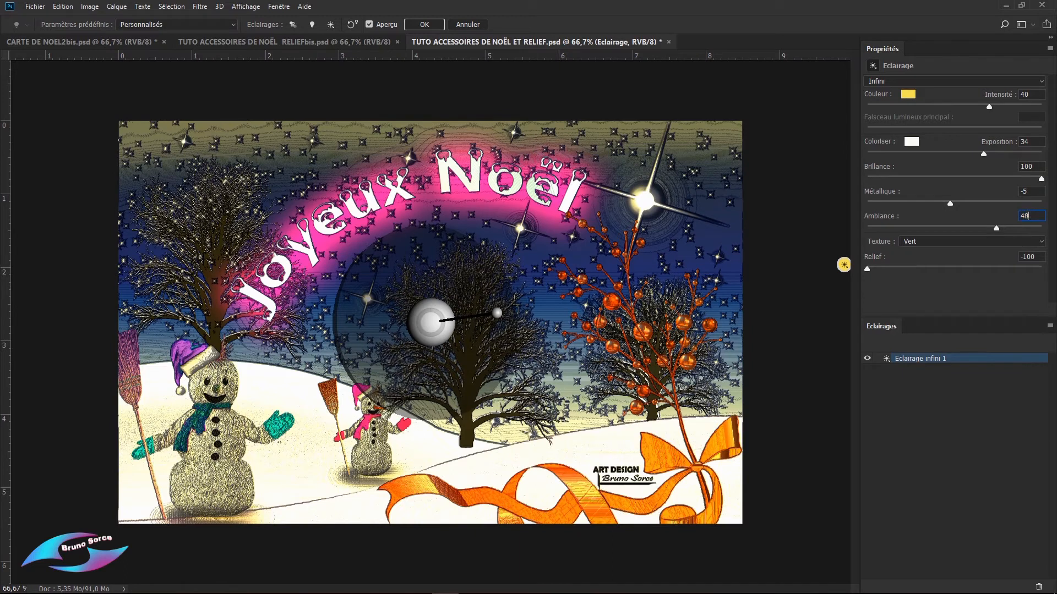
type("18")
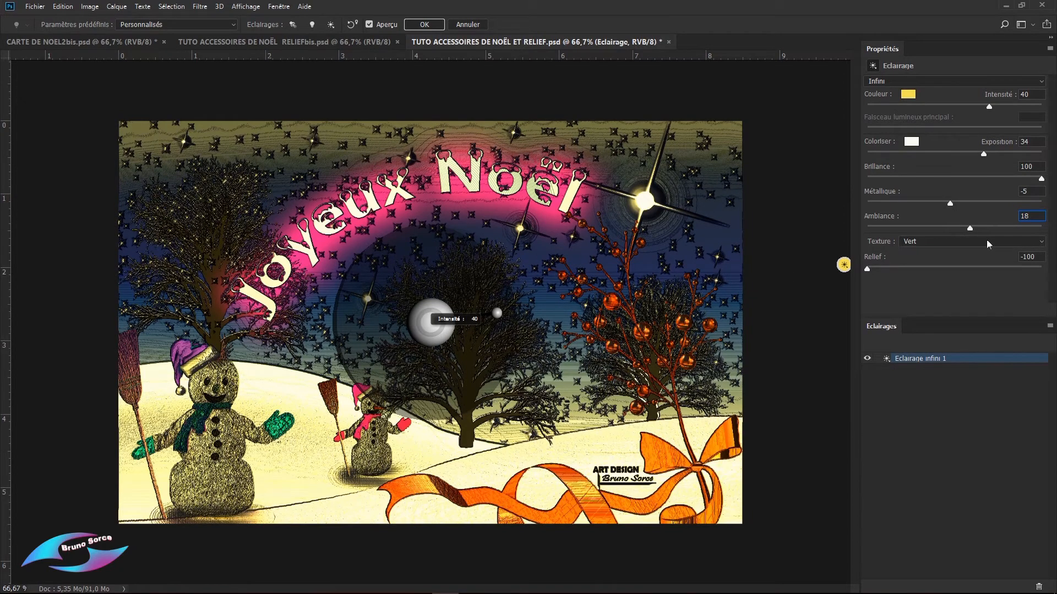
mouse_move(971, 231)
left_mouse_down()
mouse_move(897, 242)
mouse_move(989, 252)
mouse_move(963, 249)
left_mouse_up()
left_click(1025, 216)
type("18")
key("Tab")
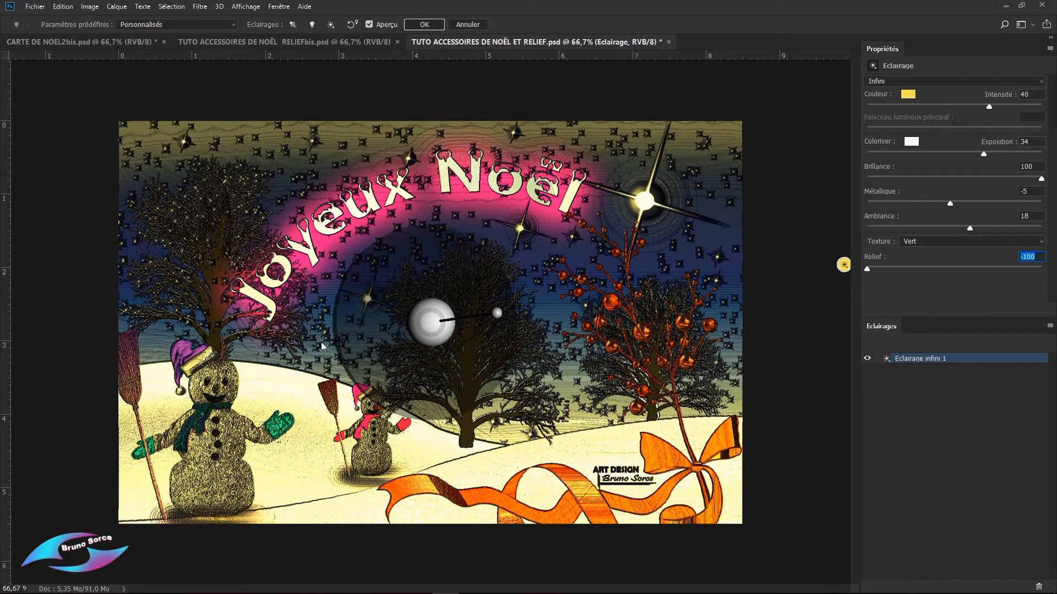
Step: Swing the infinite light round to shine from beyond the card's upper-left corner, and set its intensity to 50
left_click_drag(498, 317, 202, 196)
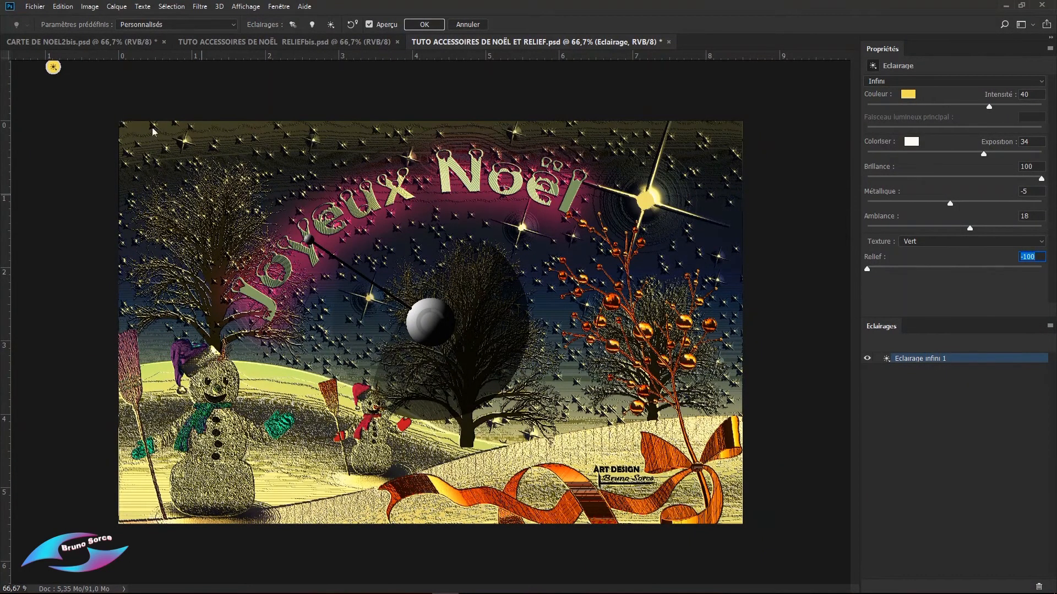
mouse_move(308, 240)
left_mouse_down()
mouse_move(256, 211)
mouse_move(303, 242)
left_mouse_up()
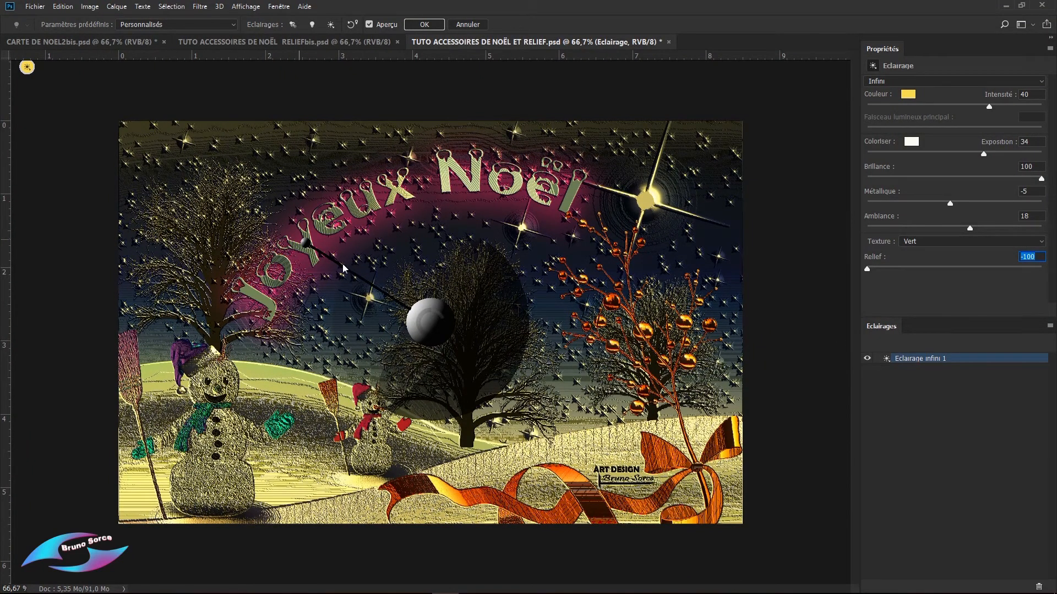
mouse_move(305, 244)
left_mouse_down()
mouse_move(317, 253)
mouse_move(300, 245)
left_mouse_up()
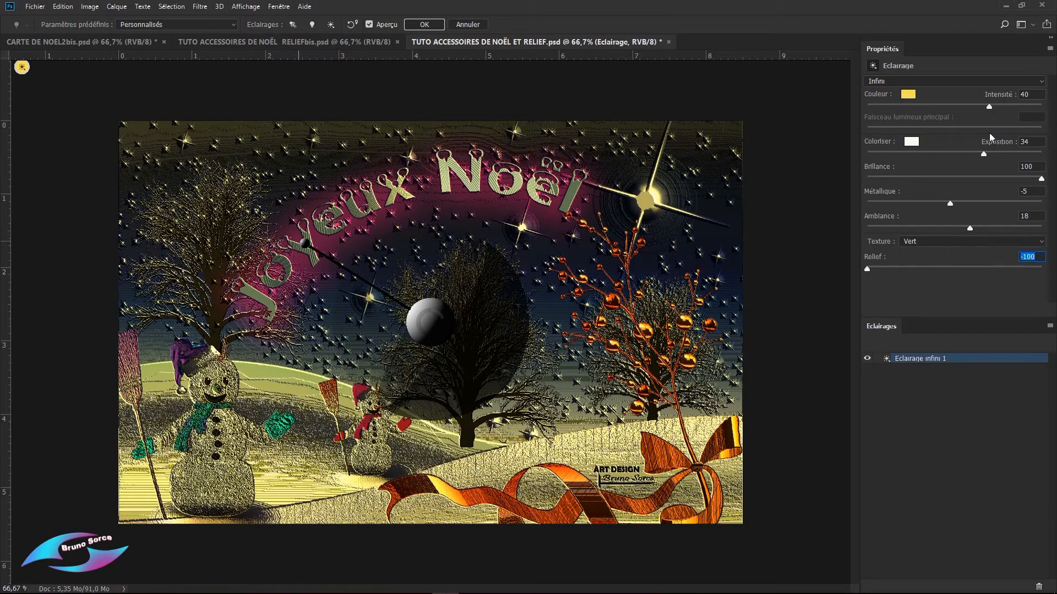
left_click(990, 108)
mouse_move(991, 109)
left_mouse_down()
mouse_move(961, 110)
mouse_move(997, 113)
left_mouse_up()
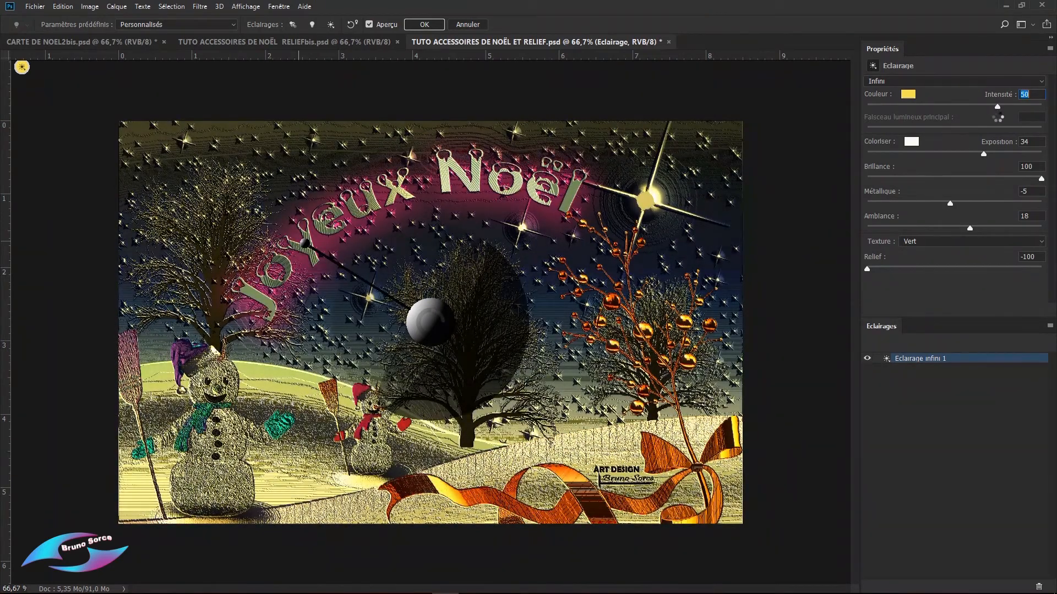
left_click(909, 95)
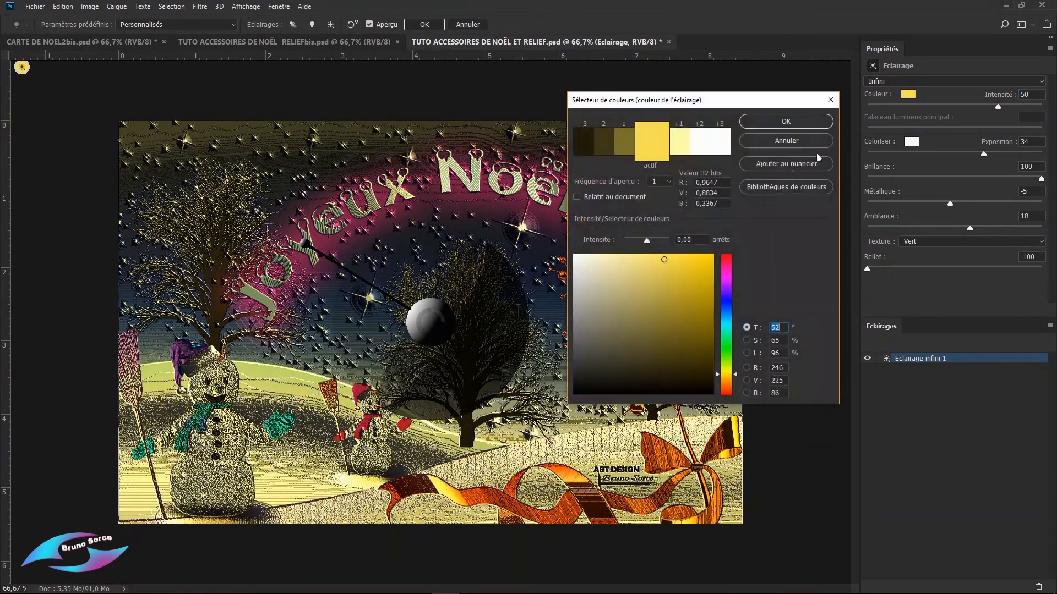
left_click(726, 279)
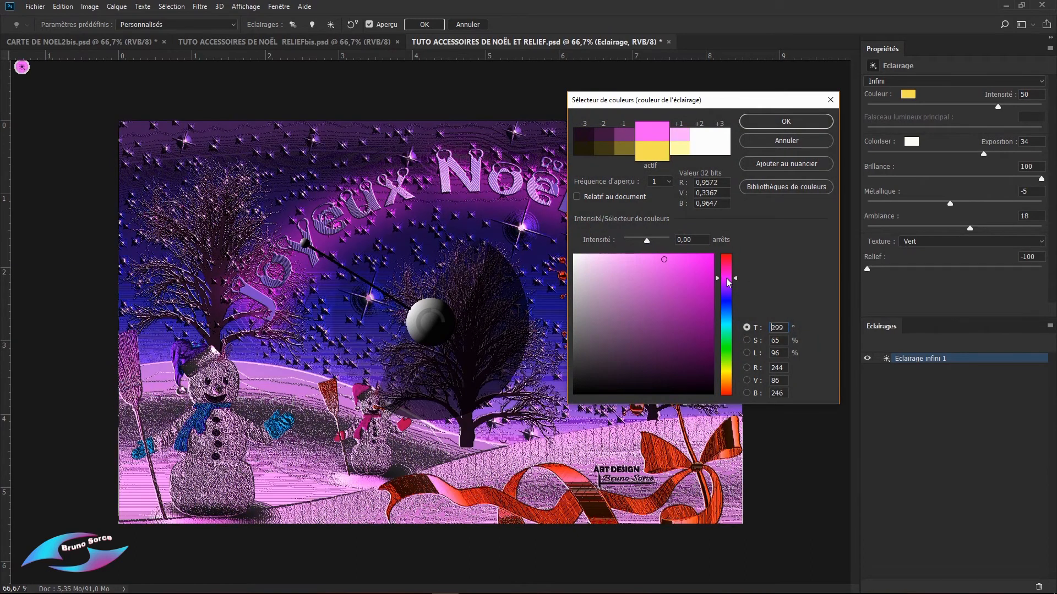
left_click(799, 141)
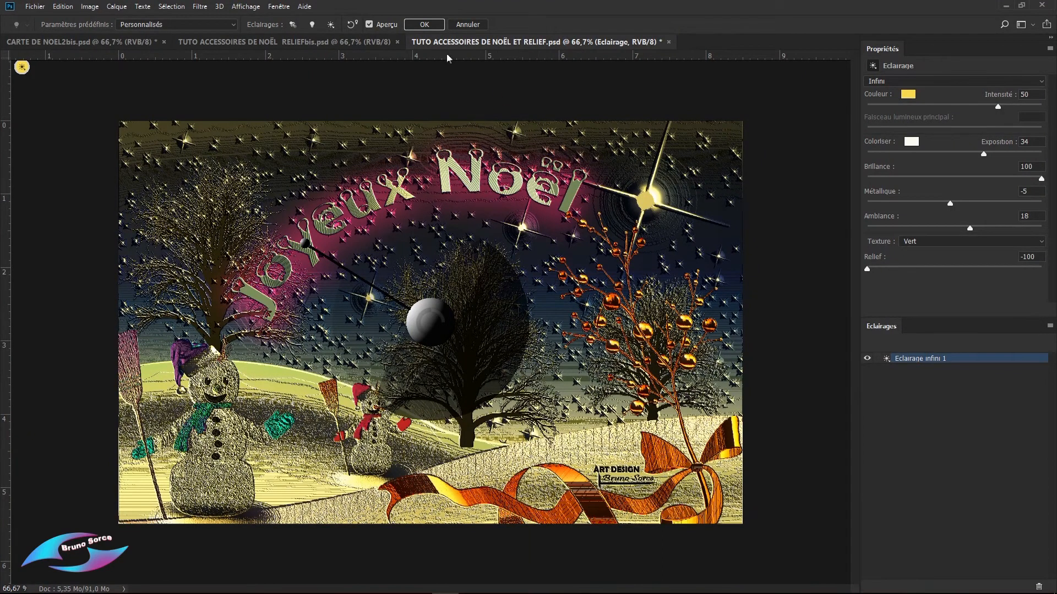
Step: Apply the lighting to the card and reopen the Eclairage smart filter of Calque 7 for editing
left_click(425, 24)
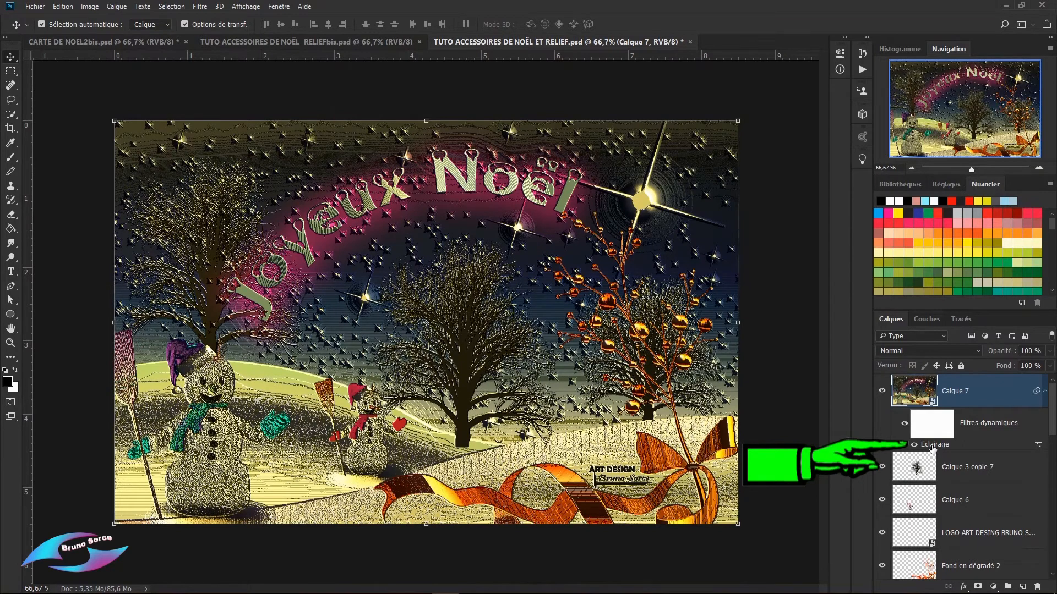
double_click(934, 445)
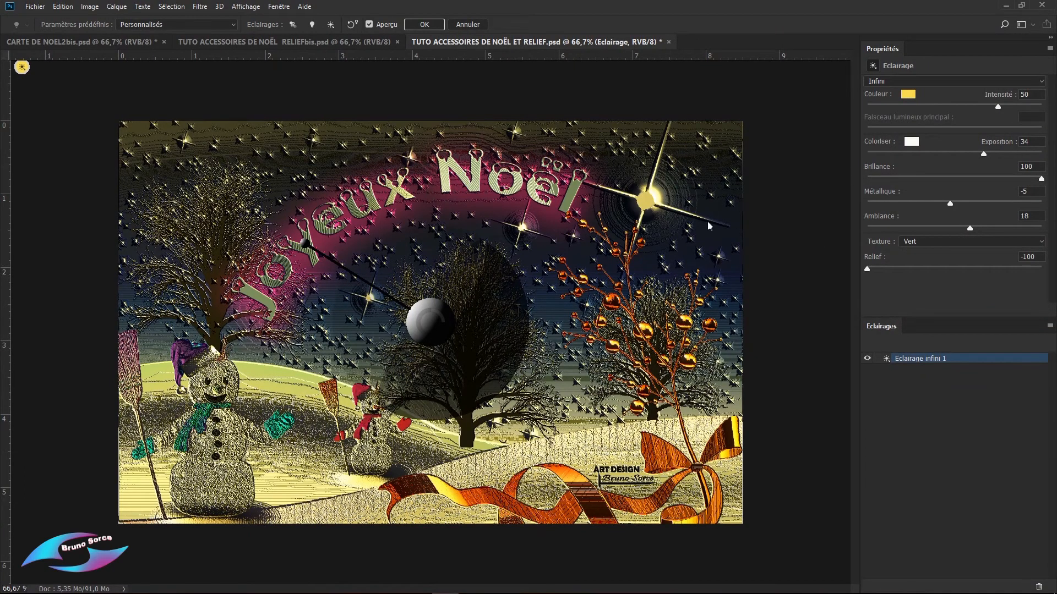
Step: Change the infinite light's colour to cyan at hue 184, saturation 65 and brightness 96
left_click(908, 94)
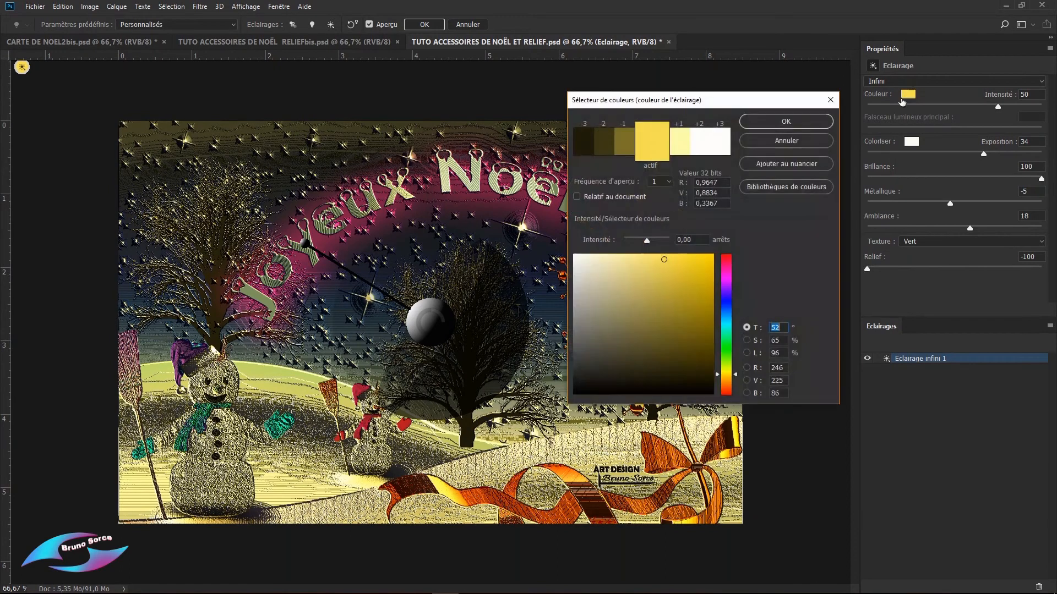
left_click(727, 323)
left_click_drag(772, 106, 926, 120)
key("Return")
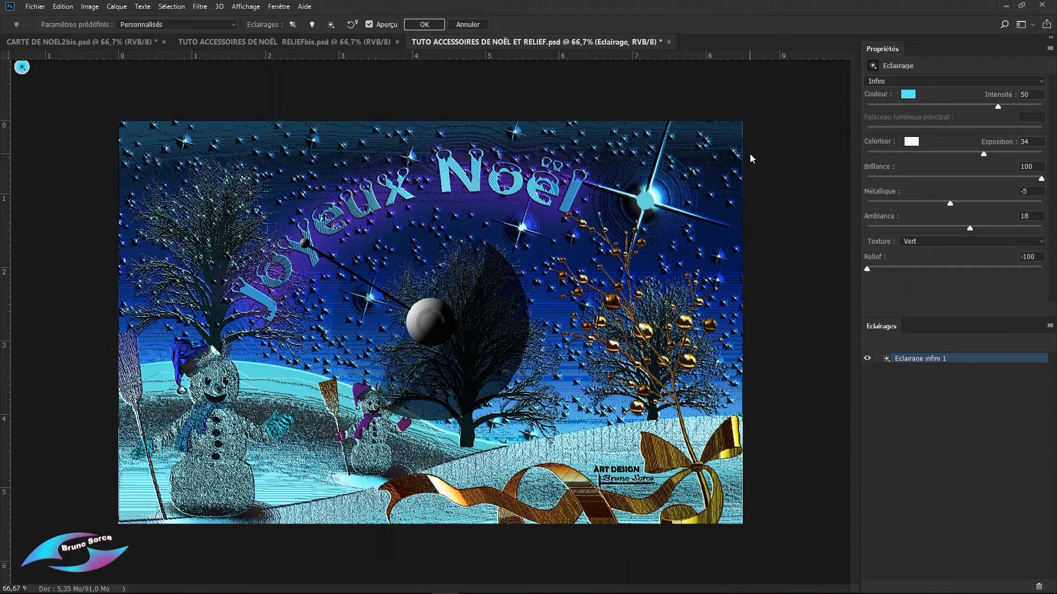
Step: Try pink, blue, green and yellow light, settle on orange at hue 13, saturation 65 and brightness 96, and apply the filter
left_click(906, 95)
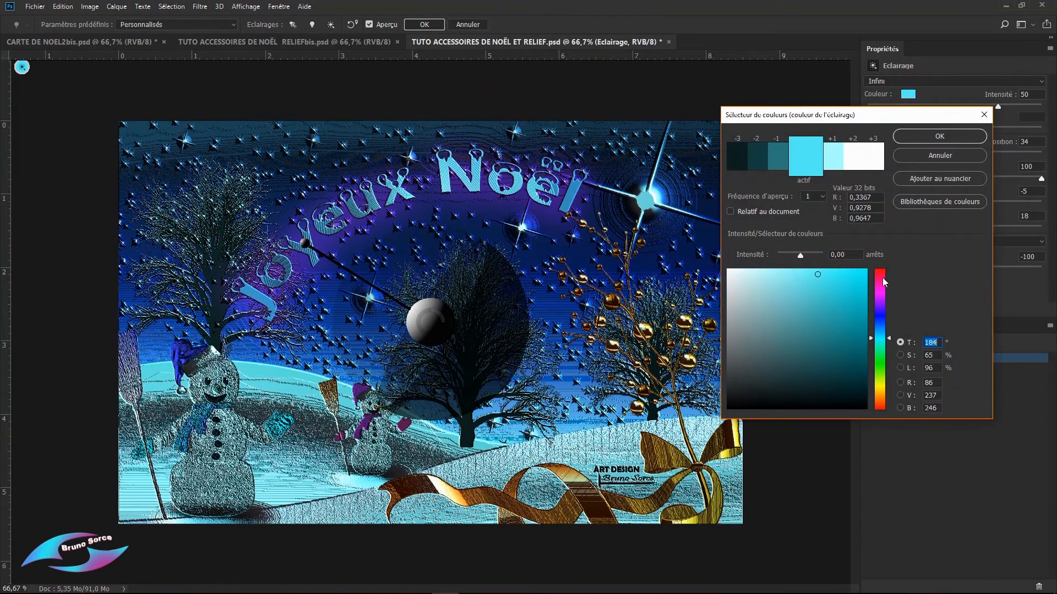
left_click(881, 277)
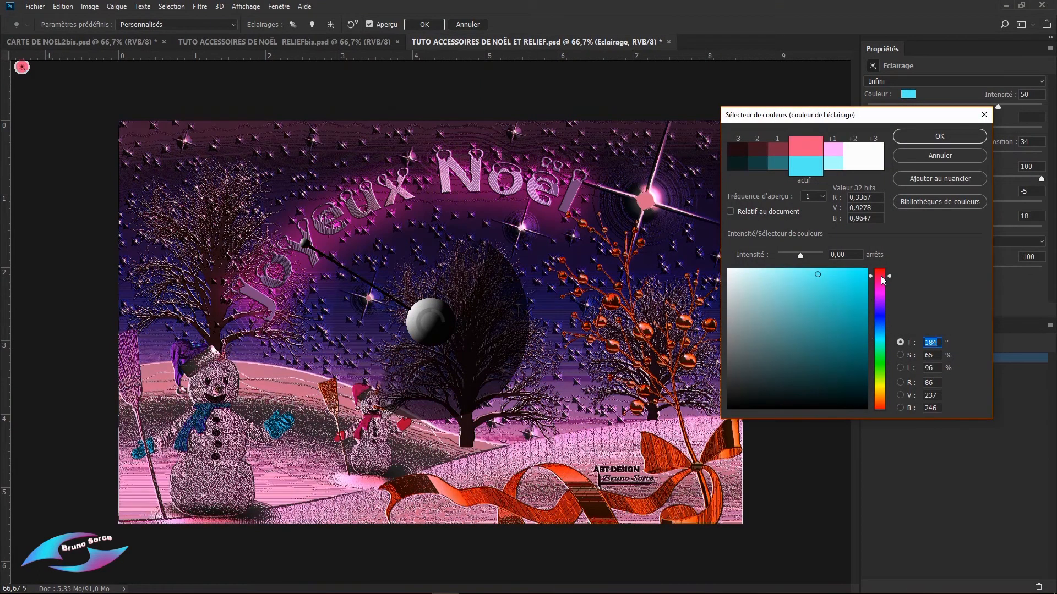
left_click(878, 316)
left_click(879, 365)
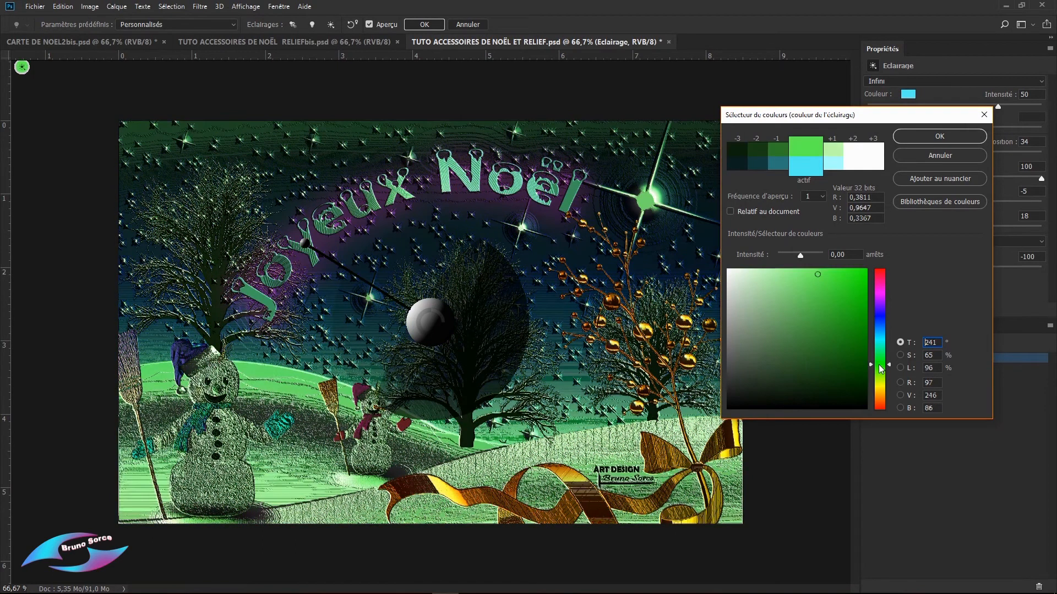
left_click(881, 387)
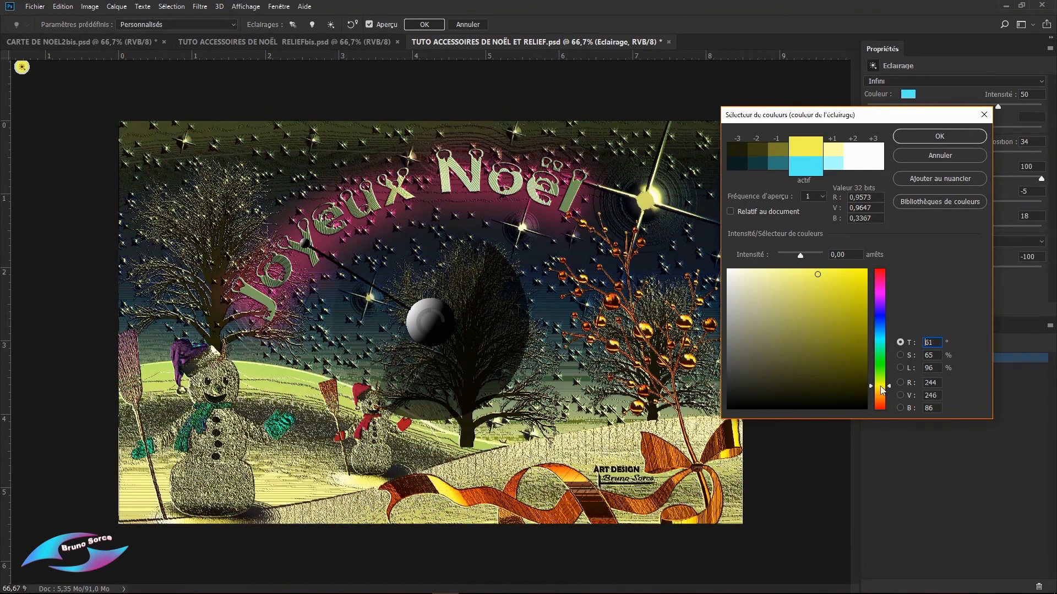
left_click(880, 407)
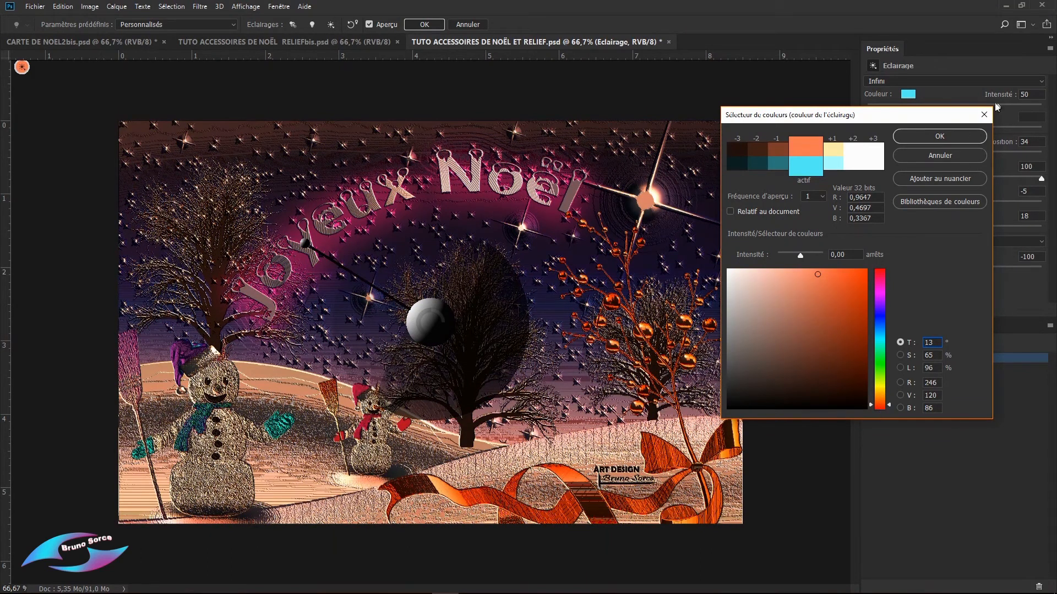
left_click(956, 137)
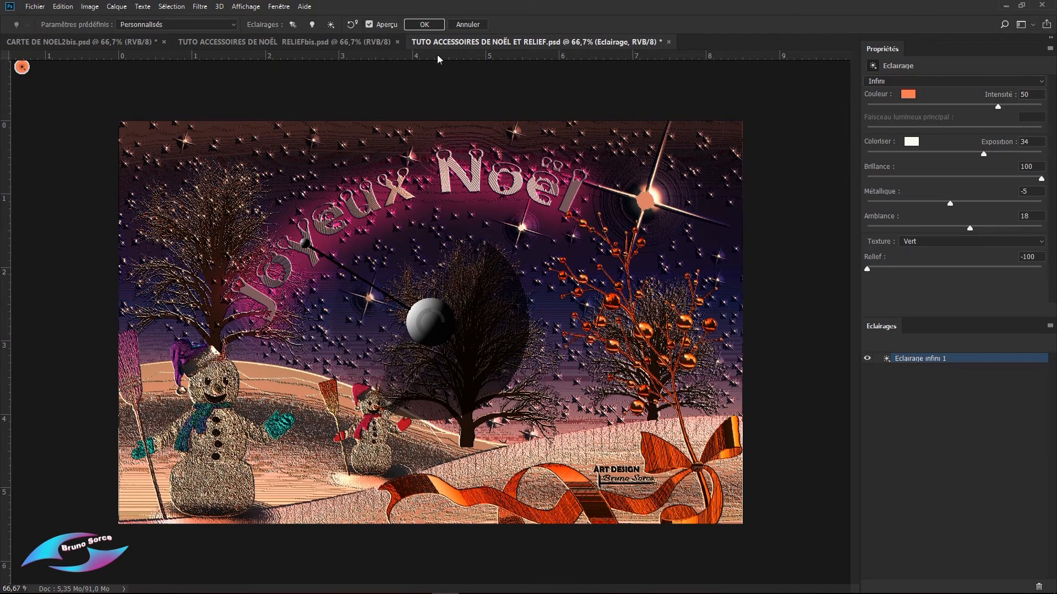
left_click(424, 24)
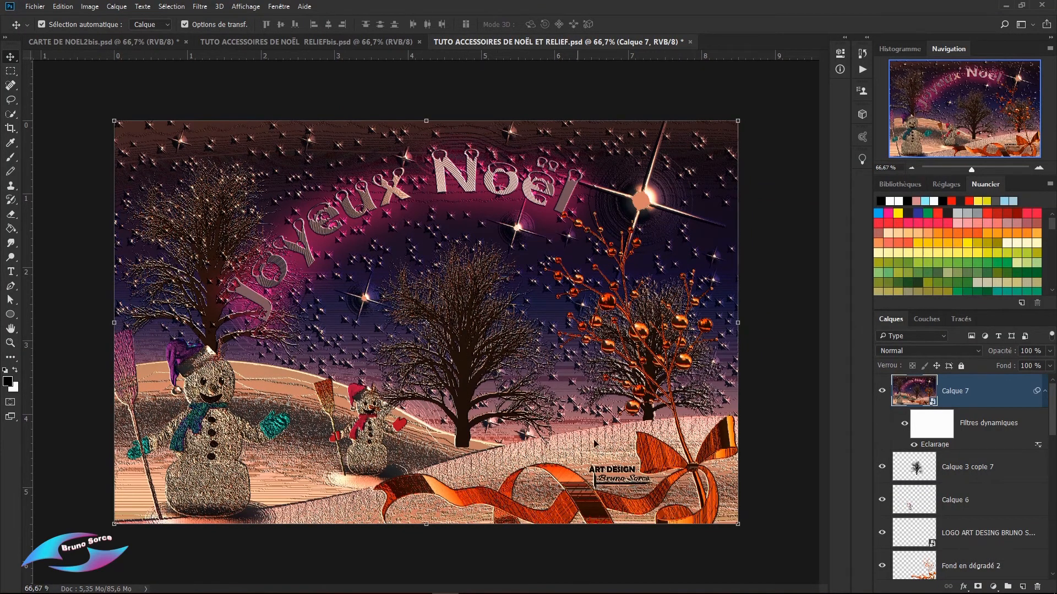
Step: Compare the central tree without and with the lighting by temporarily placing Calque 3 copie 7 above Calque 7 and toggling its visibility
left_click(1014, 467)
left_click_drag(1013, 465, 985, 379)
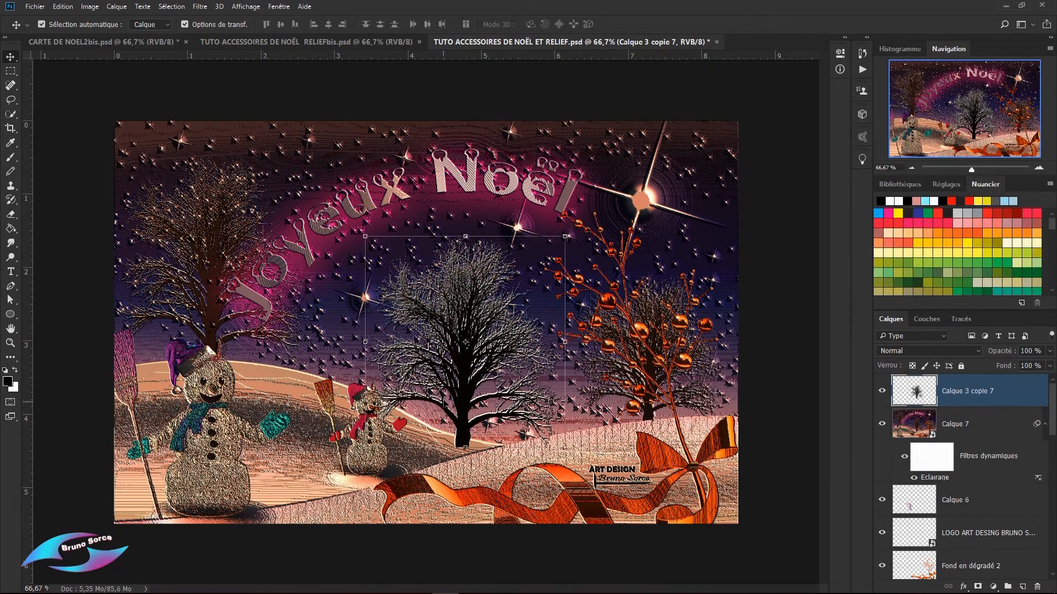
left_click(881, 392)
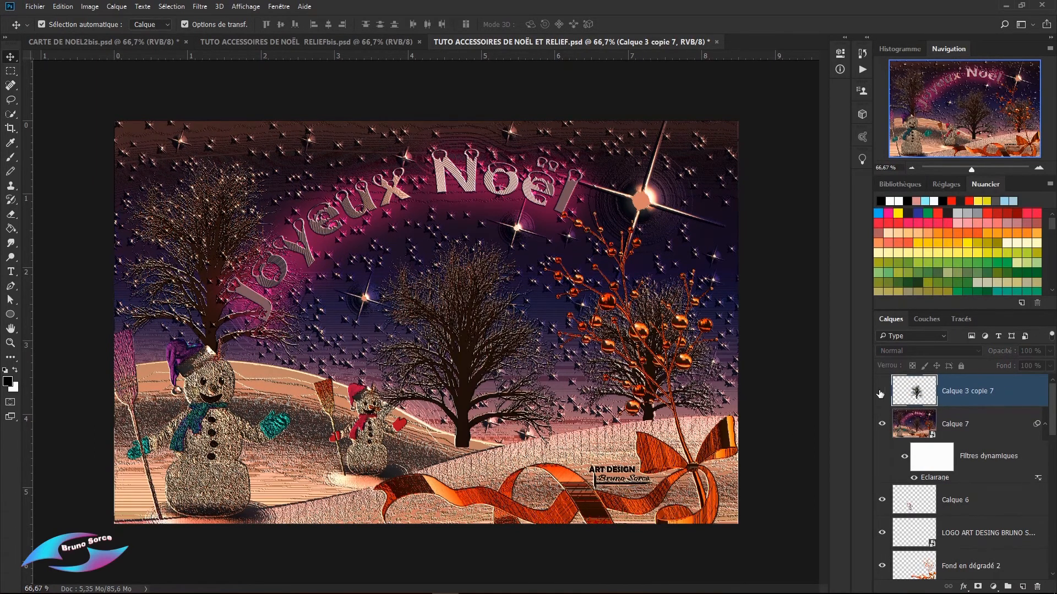
left_click(881, 392)
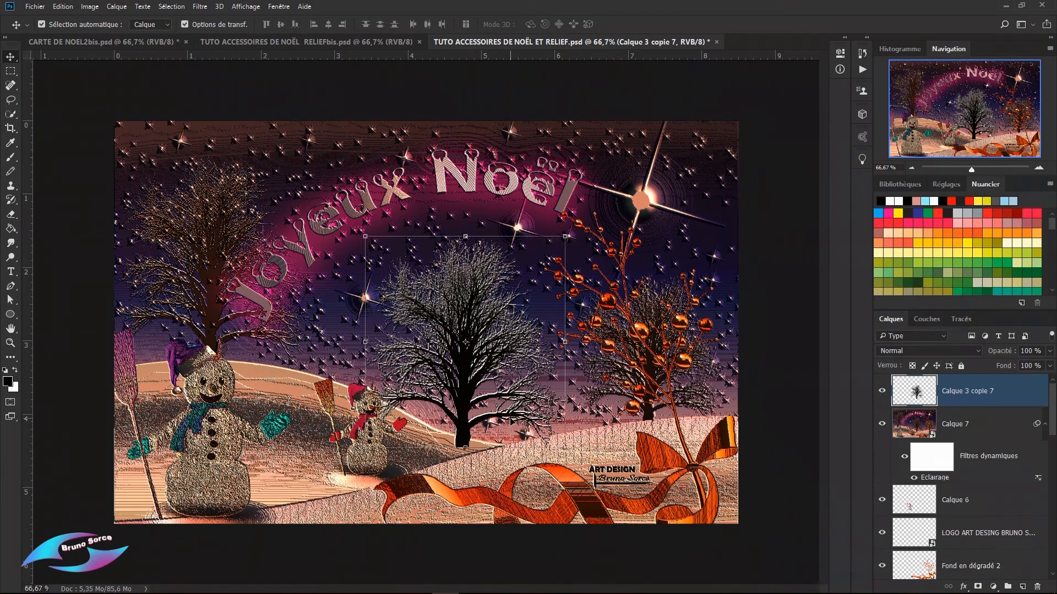
left_click_drag(957, 390, 966, 482)
left_click(749, 304)
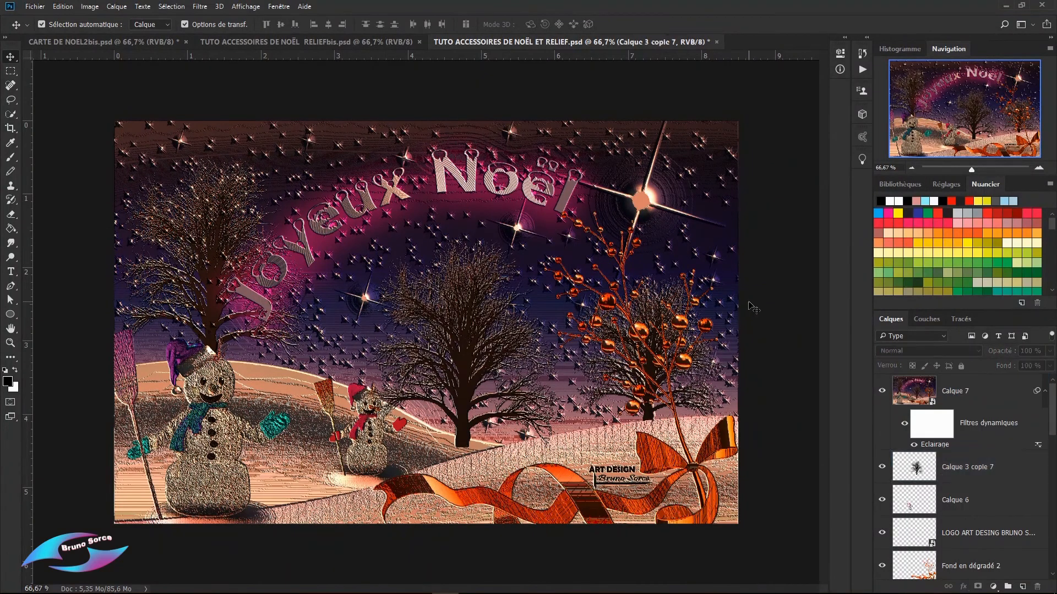